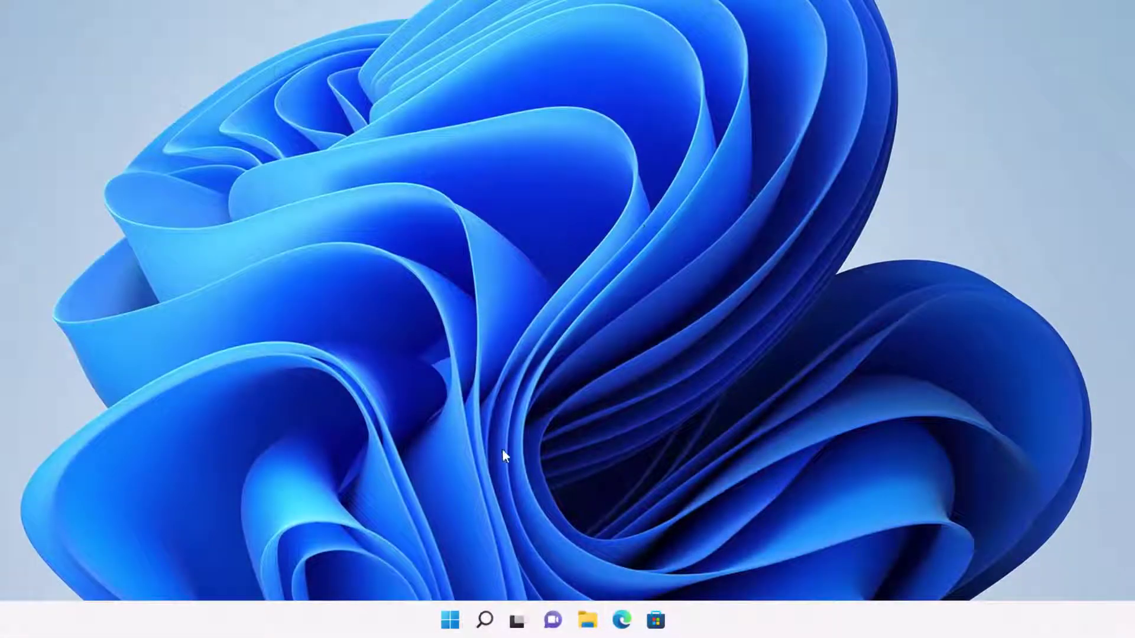
Open Settings from Start and go to Apps > Apps & features, where Avast One is listed.
click(449, 620)
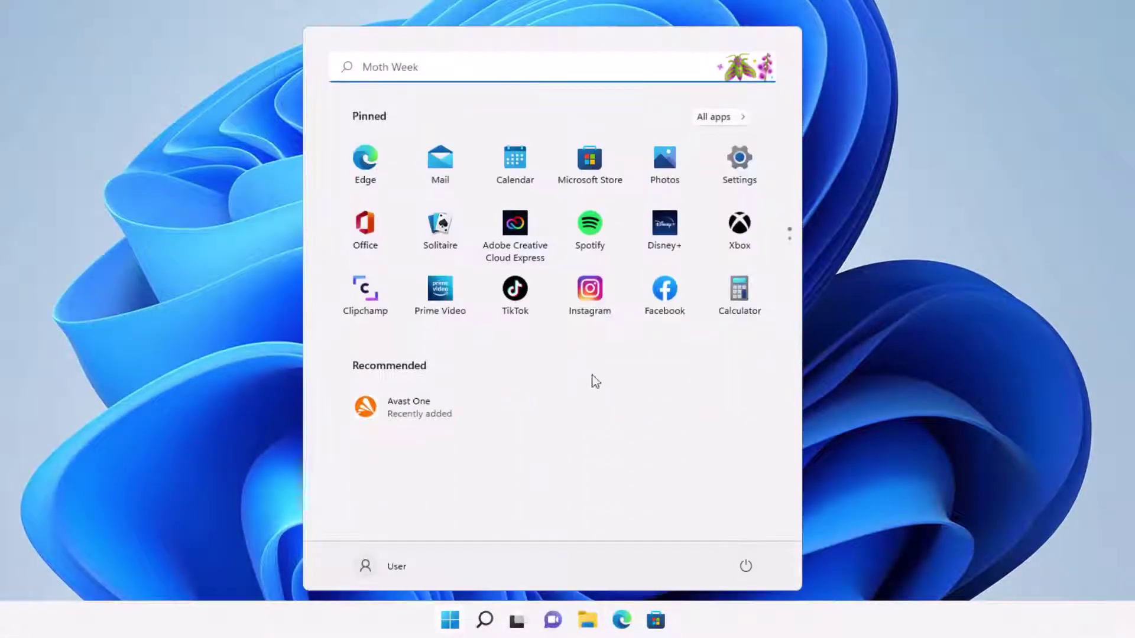
click(733, 166)
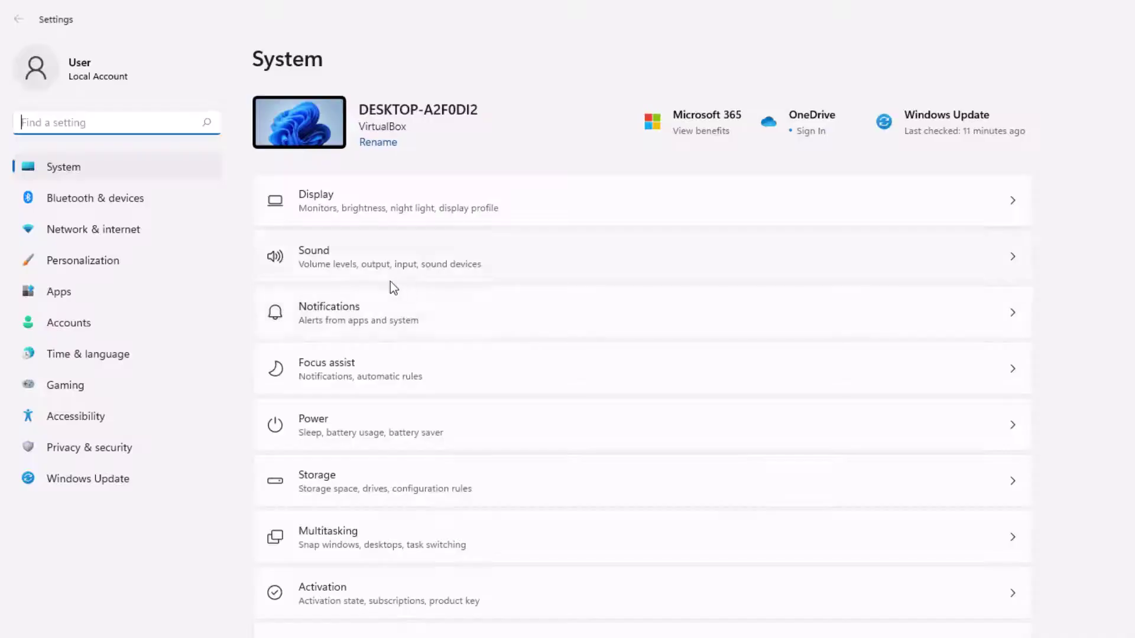
click(73, 291)
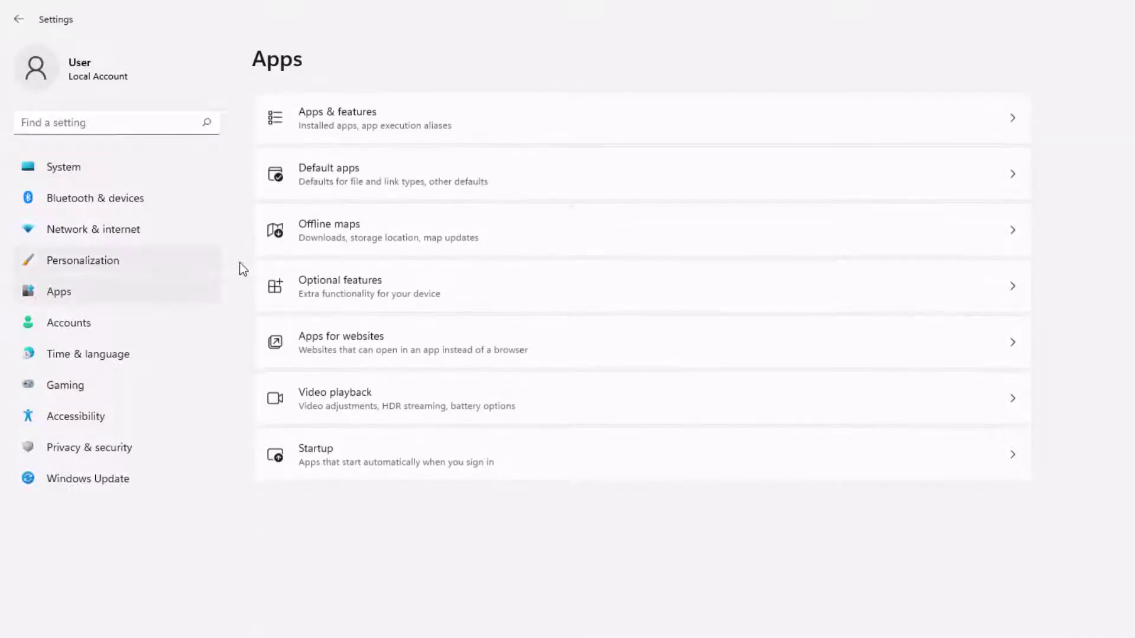
click(370, 111)
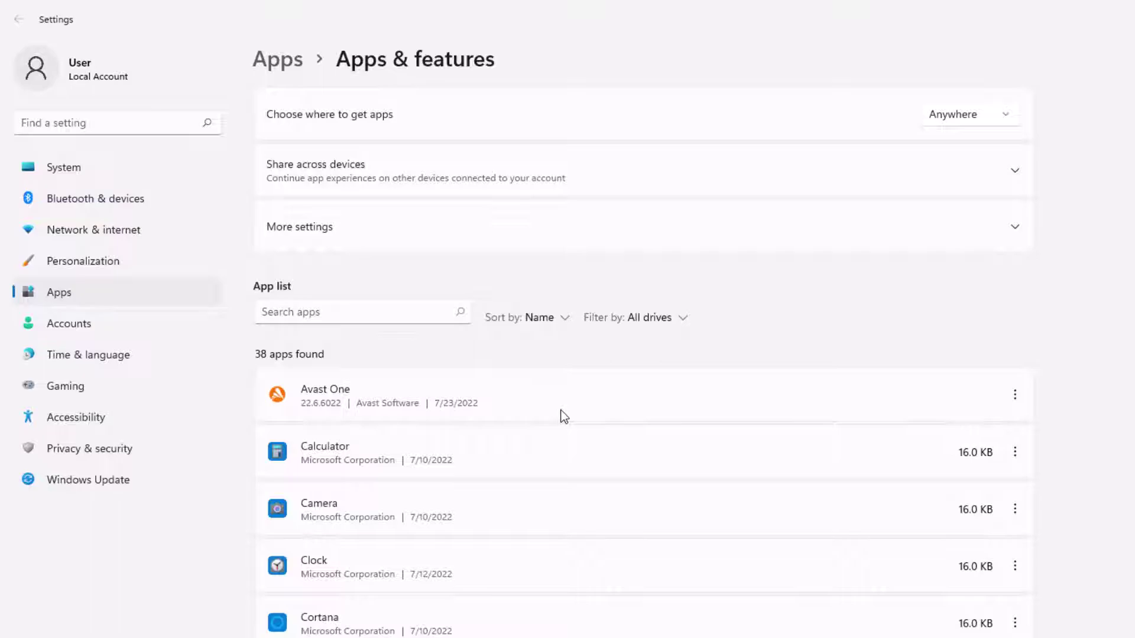
Uninstall Avast One from its ⋮ menu, confirm the flyout, and approve the UAC prompt.
click(1013, 396)
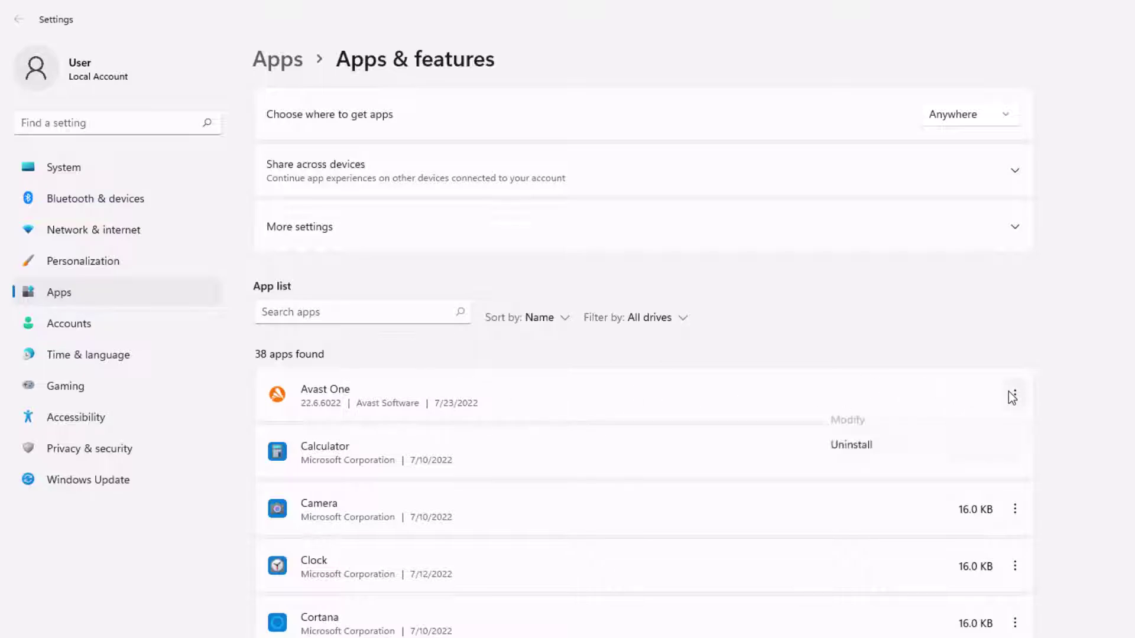
click(882, 456)
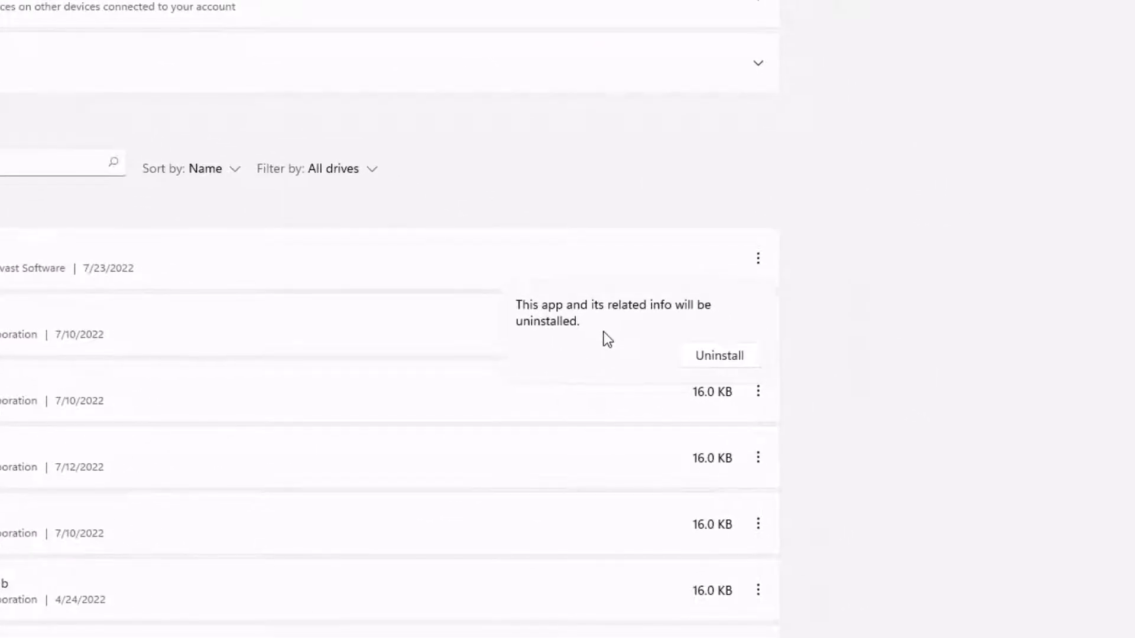
click(690, 353)
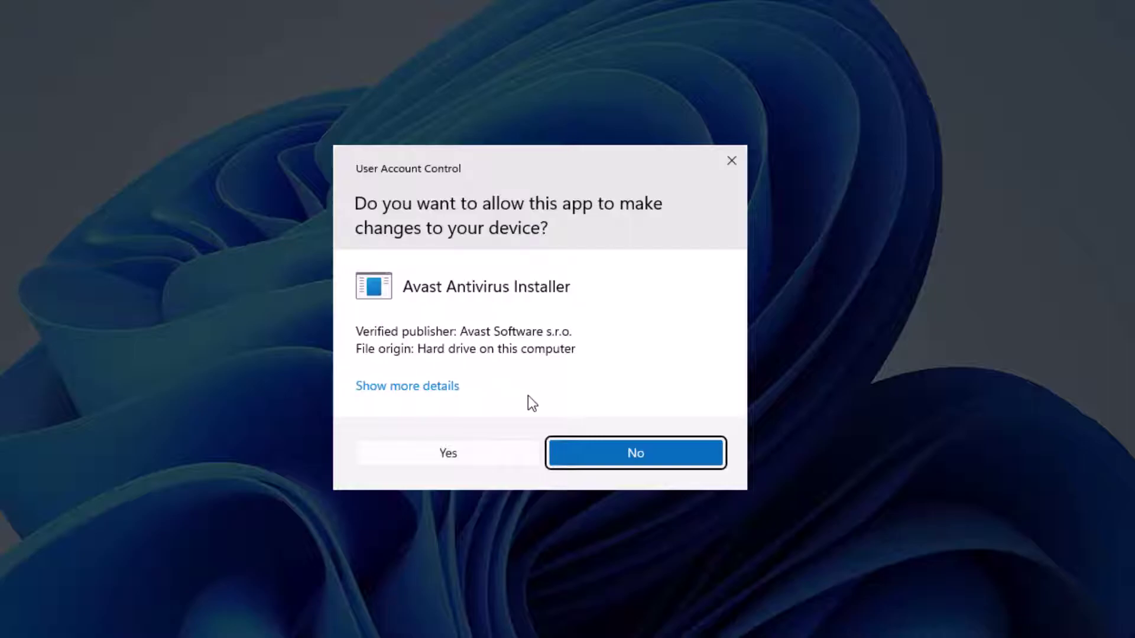
click(505, 449)
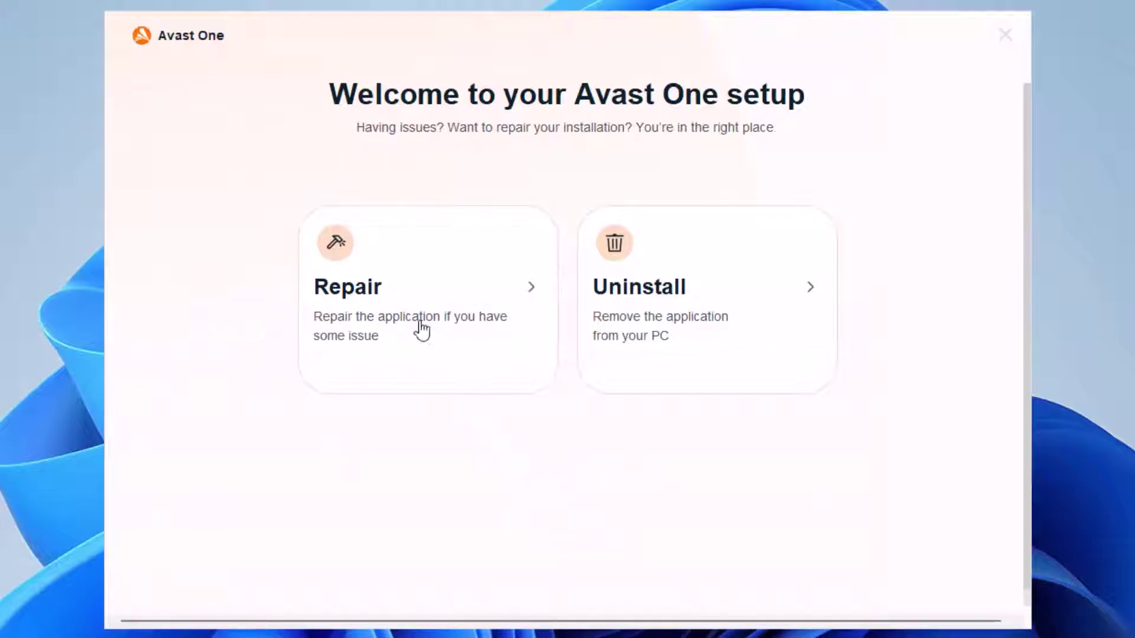
Pick Uninstall in Avast One setup, decline the trial via Continue uninstall, and confirm with Yes.
click(771, 304)
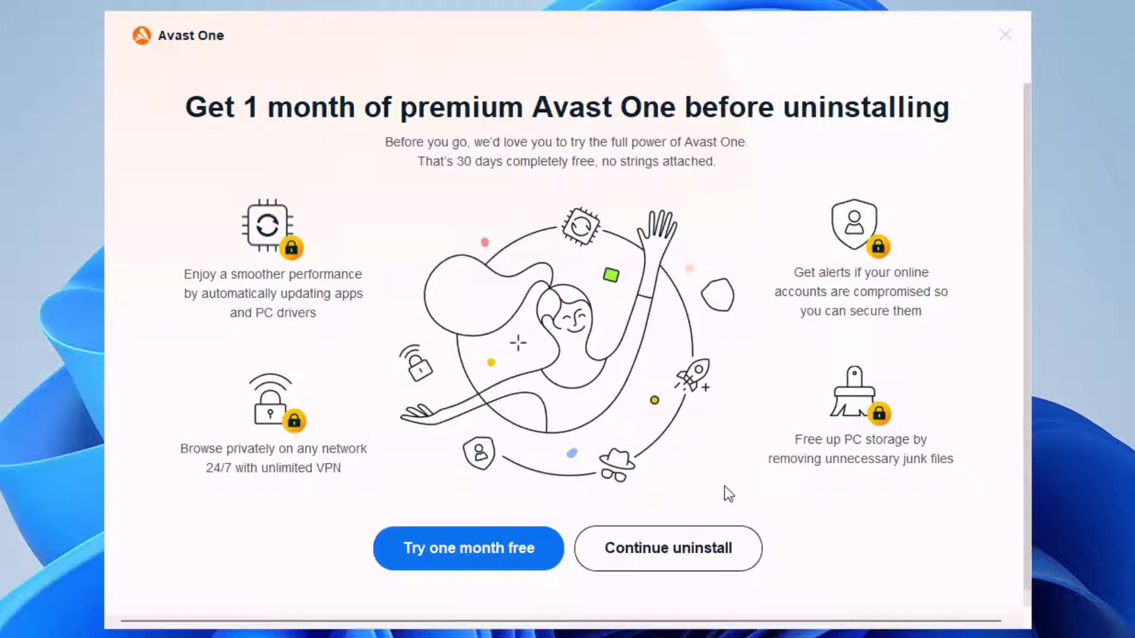
click(727, 562)
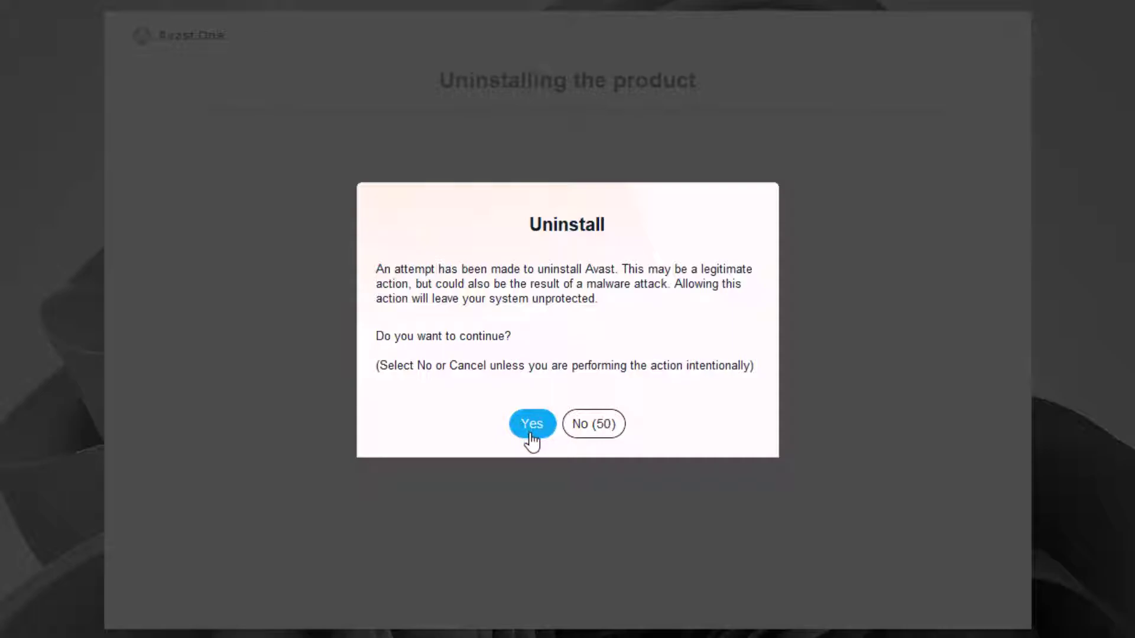
click(532, 437)
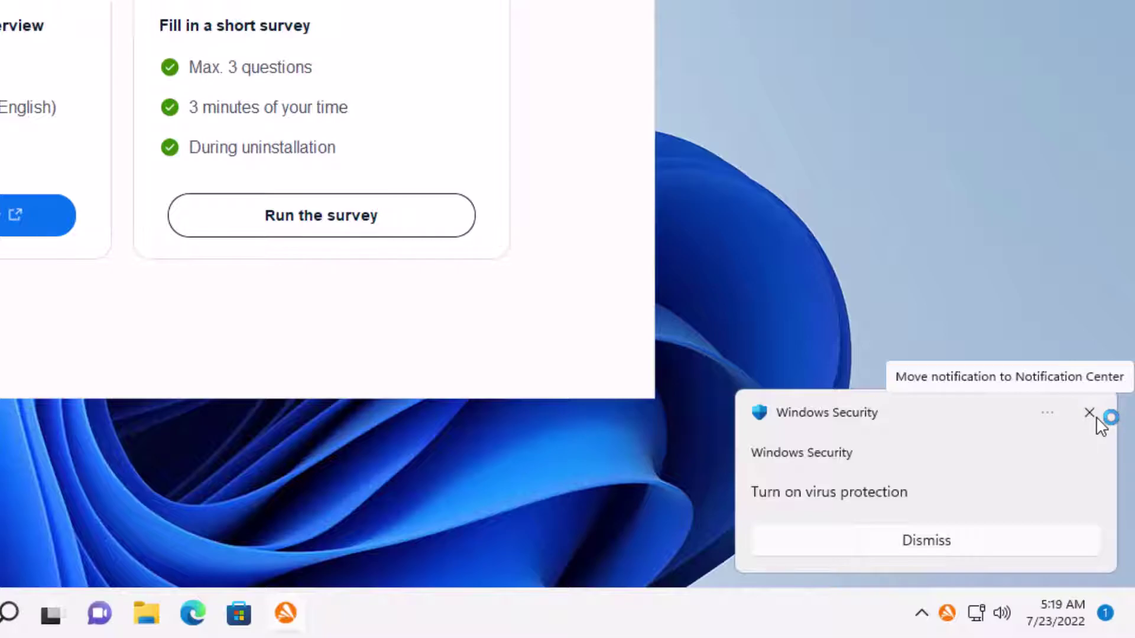
Dismiss the 'Turn on virus protection' notification while the Avast One removal completes.
click(1091, 414)
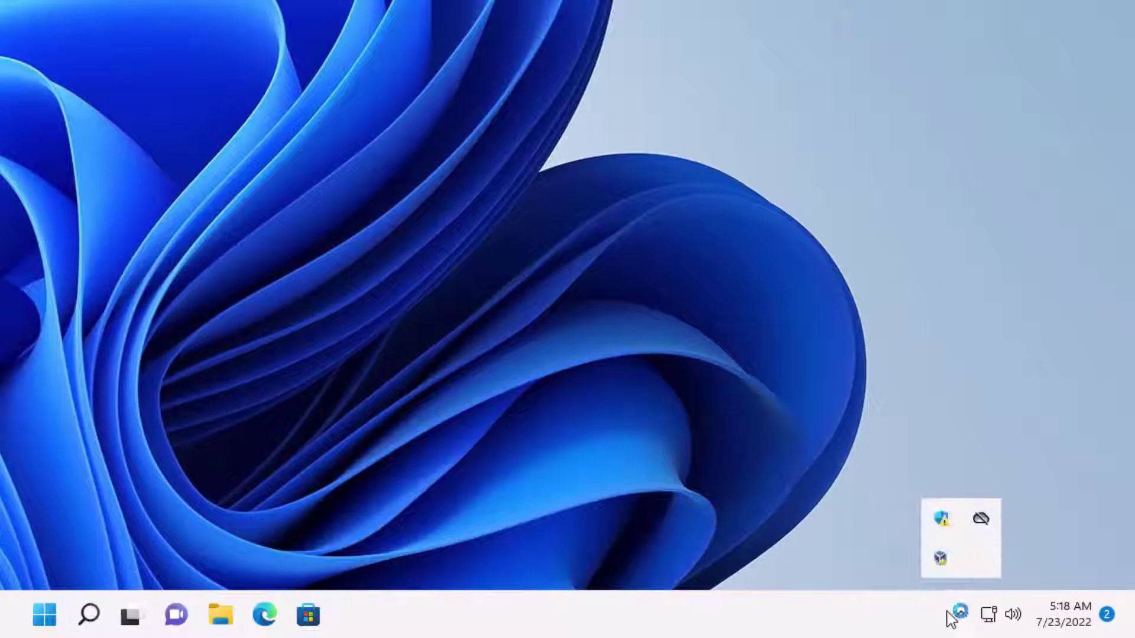
Turn on App & browser control and dismiss the Account protection warning in Windows Security, then close it.
click(65, 208)
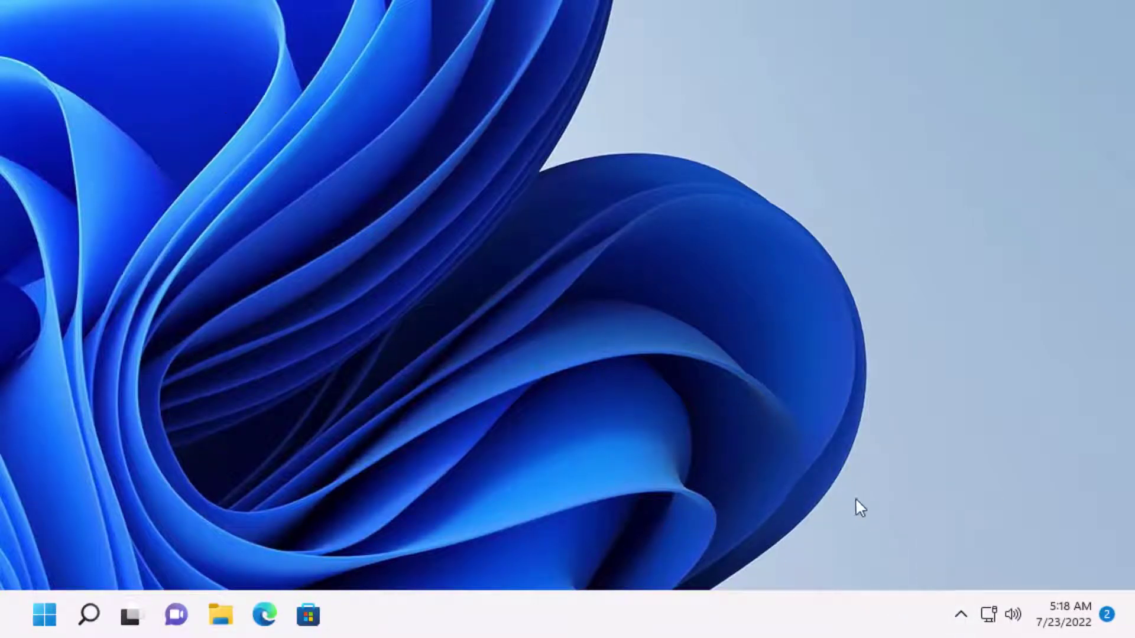
click(961, 614)
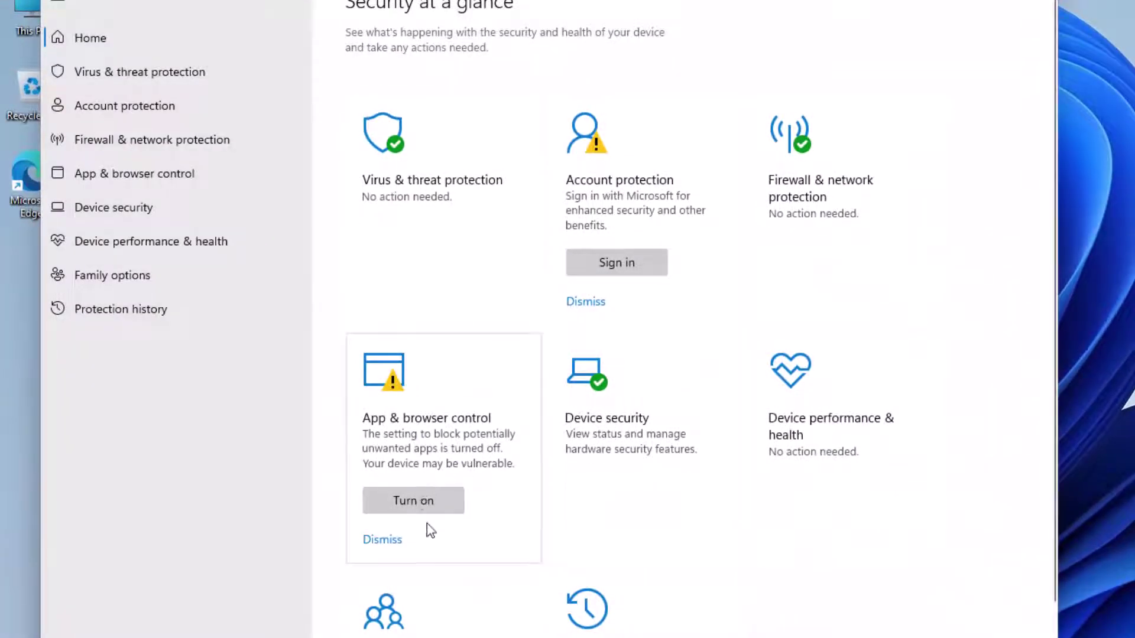
click(432, 503)
click(755, 470)
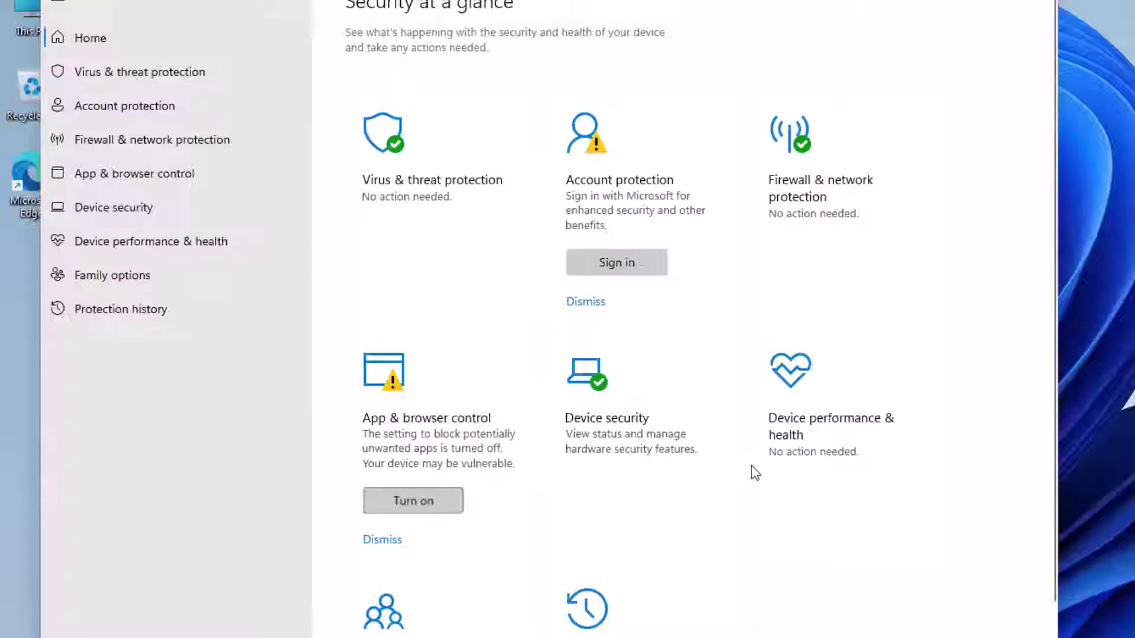
click(598, 306)
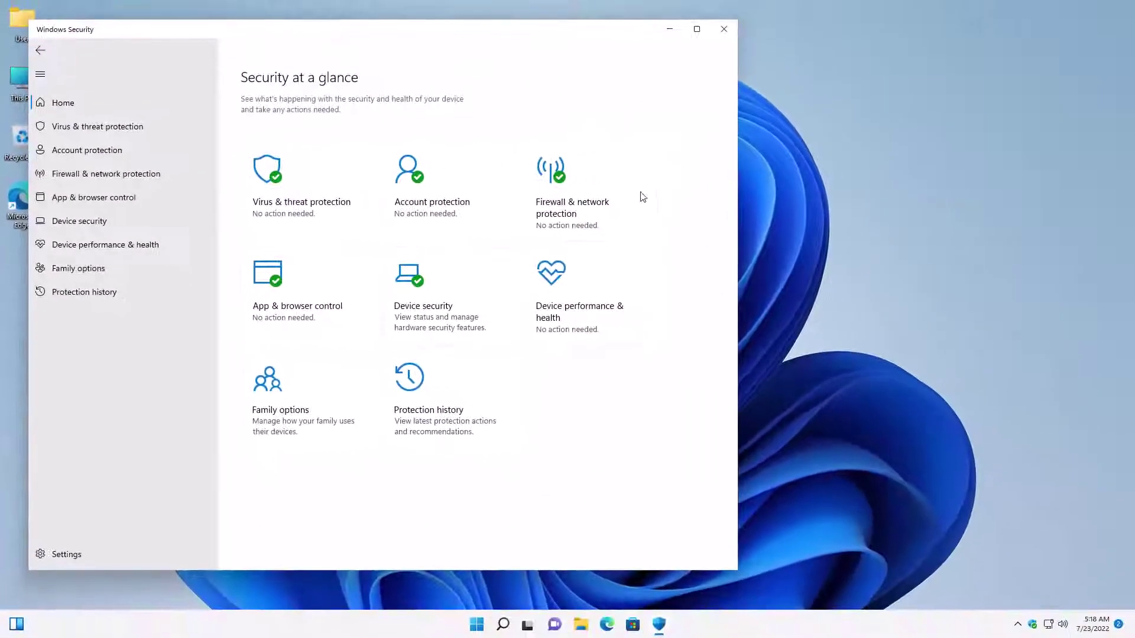
click(724, 29)
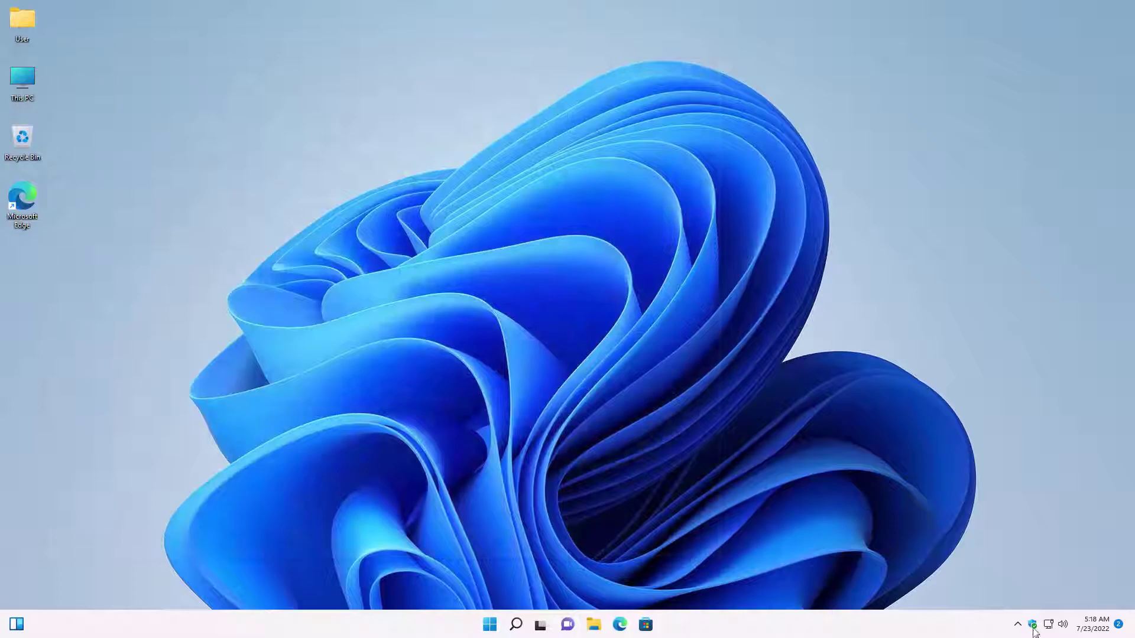
mouse_move(1032, 633)
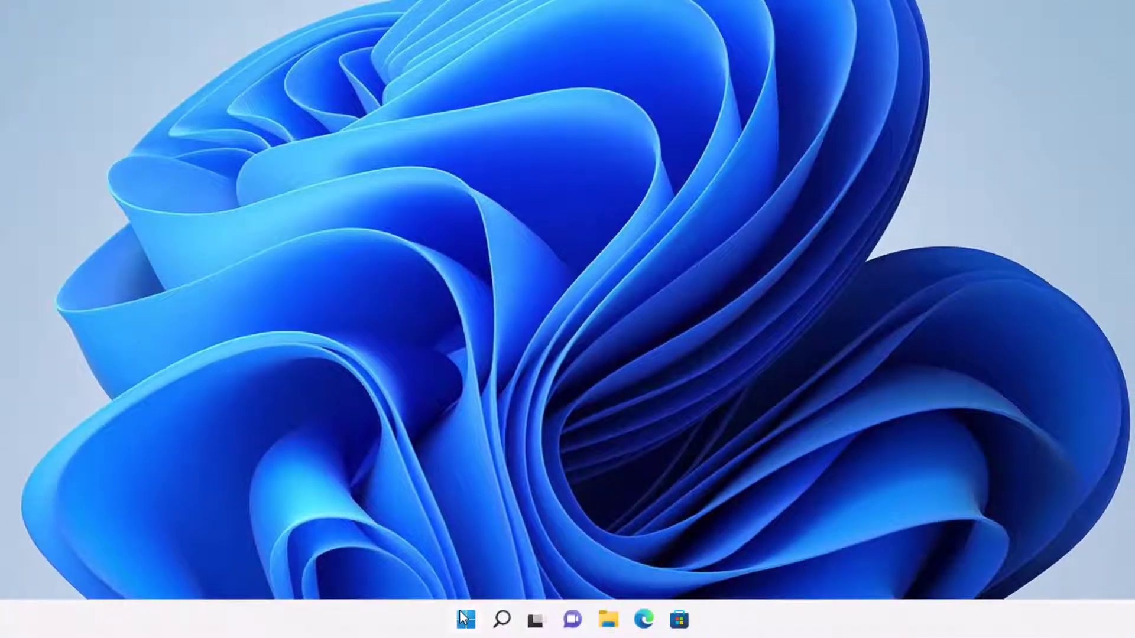
key(super)
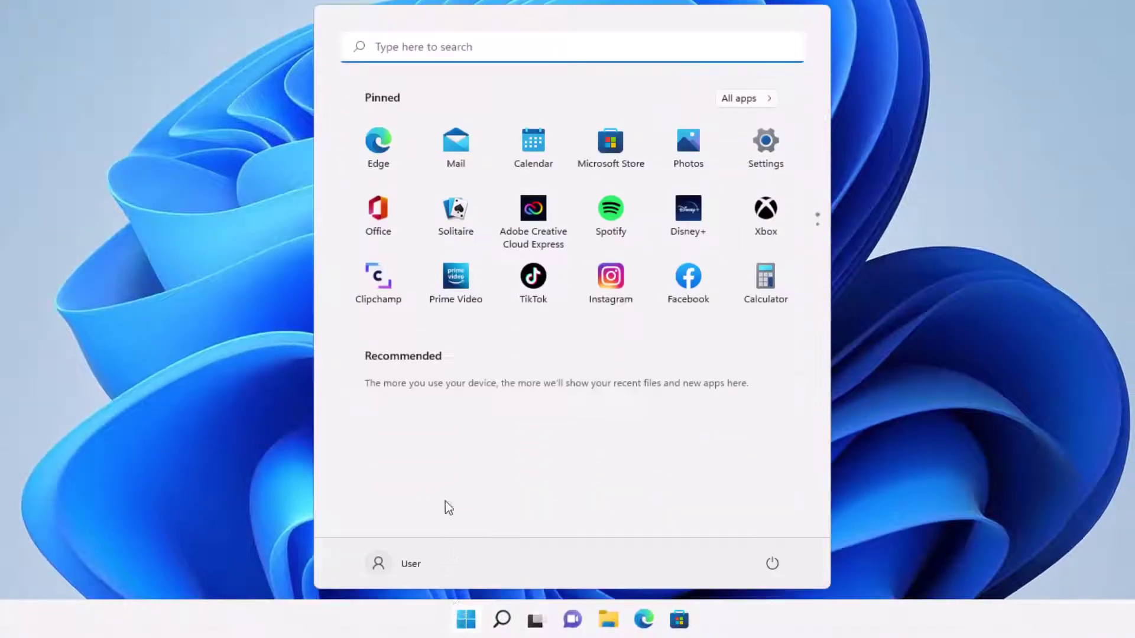
click(755, 102)
scroll(500, 241, down, 5)
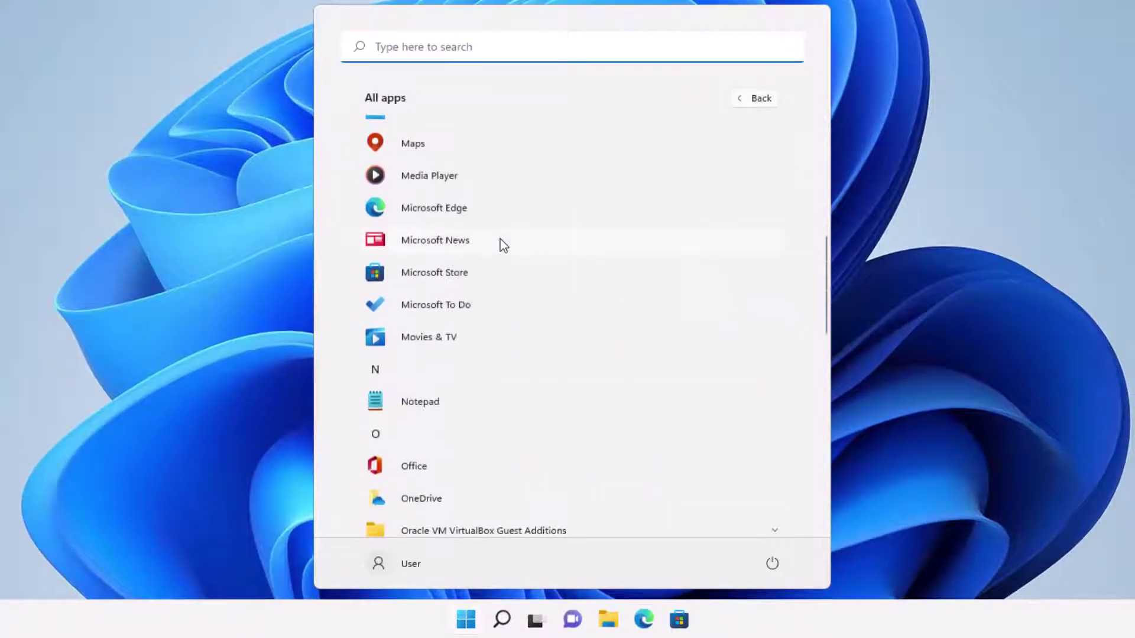
scroll(502, 239, down, 10)
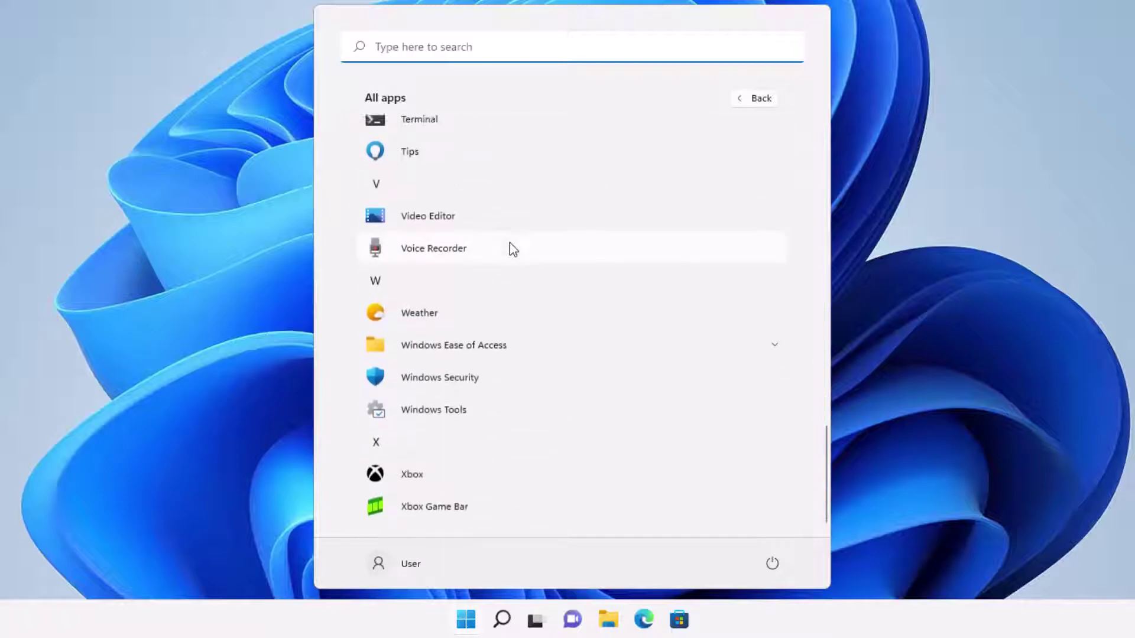
scroll(512, 248, up, 14)
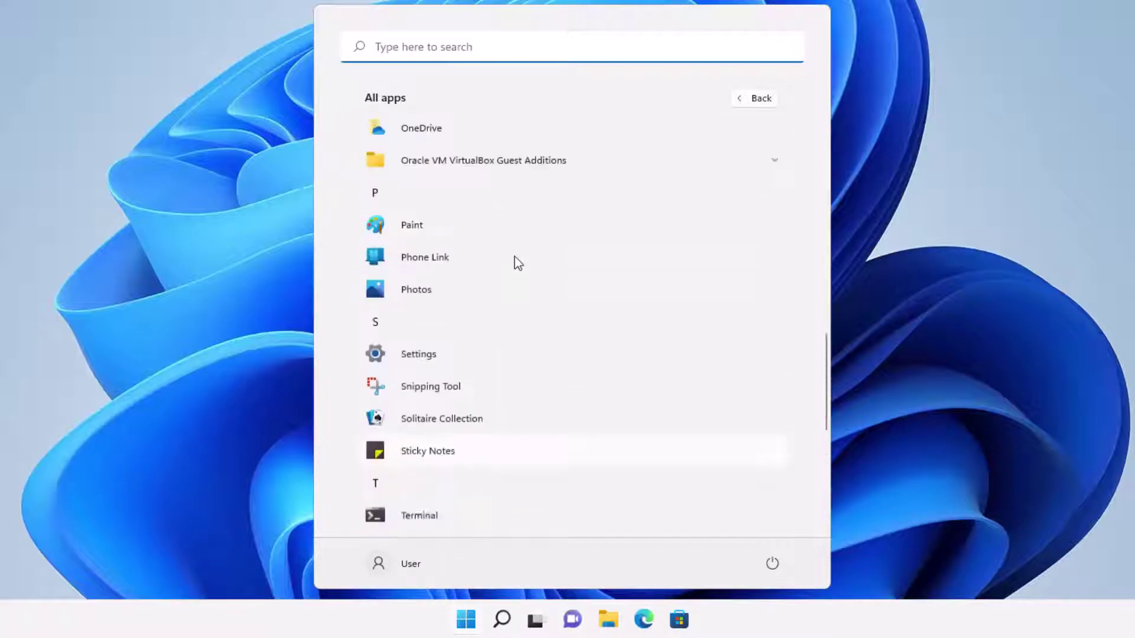
click(203, 205)
click(479, 628)
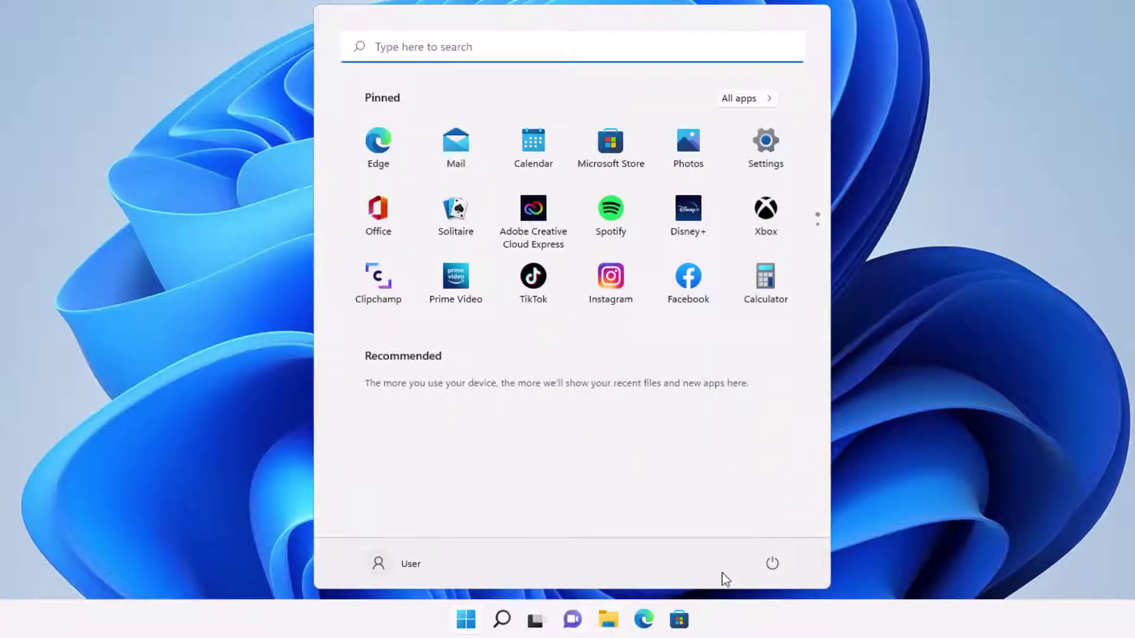
key(Escape)
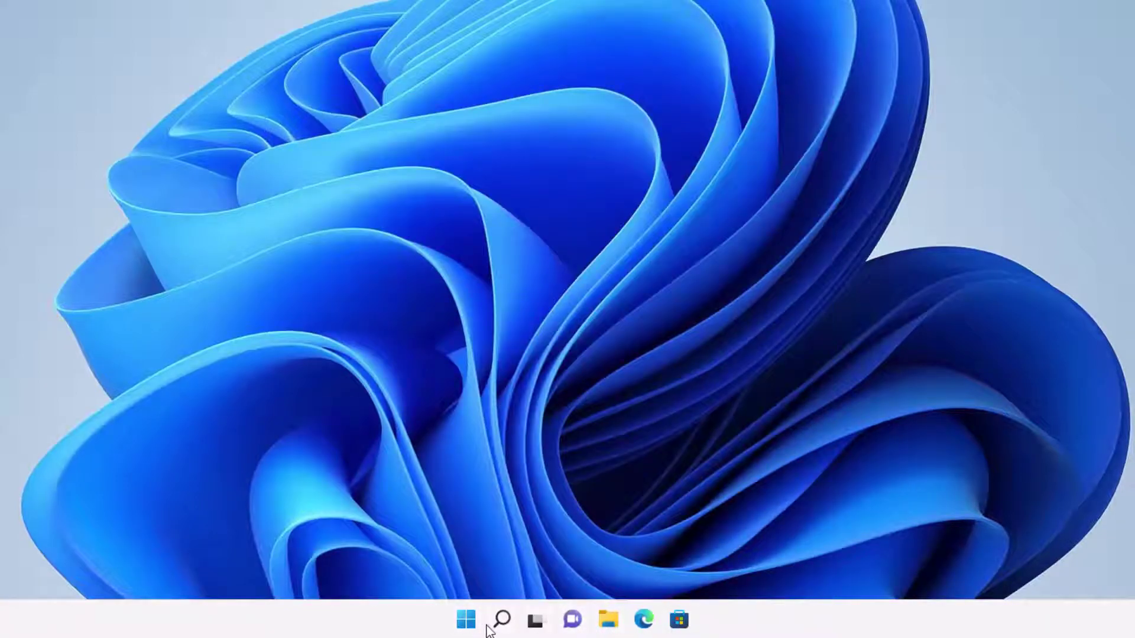
Verify Avast One is gone from the 37-app installed list and return to the desktop.
right_click(466, 619)
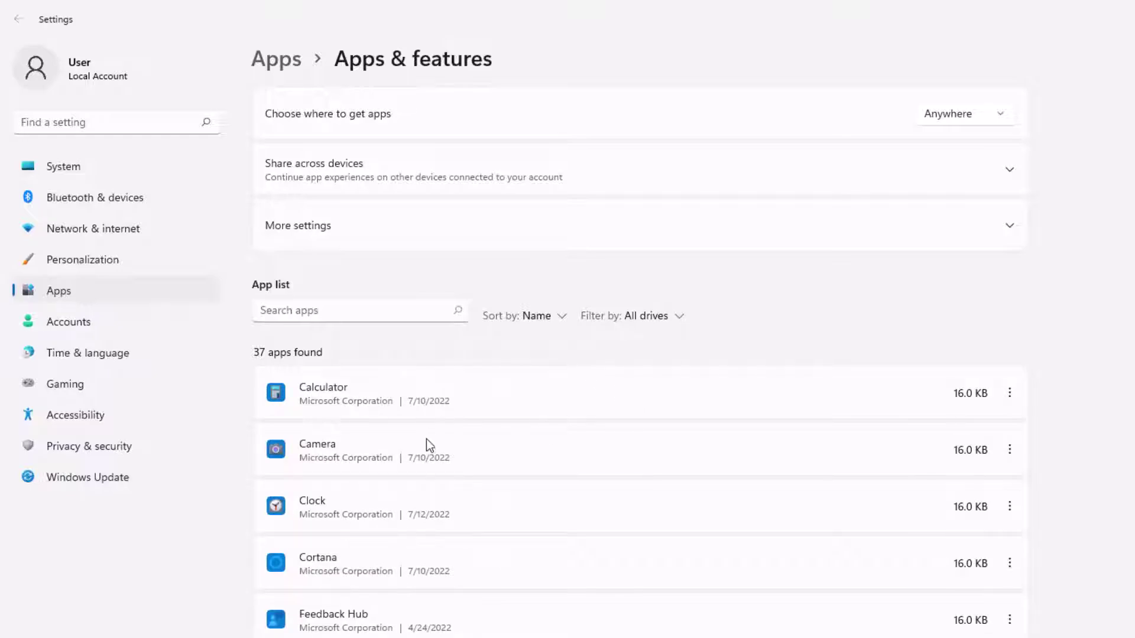
scroll(466, 499, down, 2)
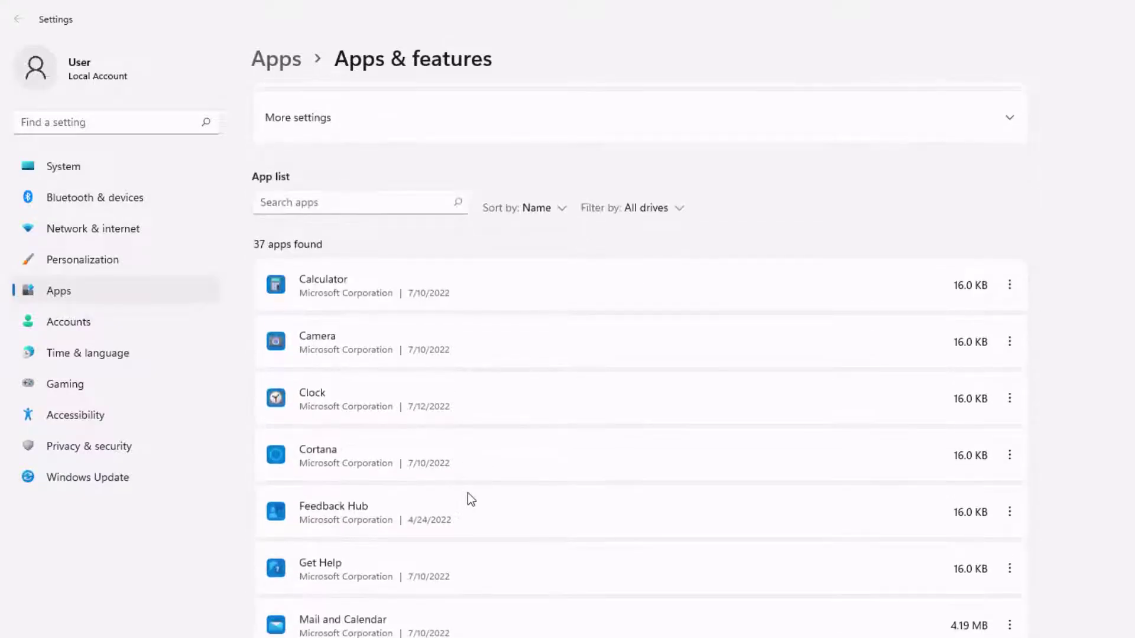
scroll(1043, 90, up, 2)
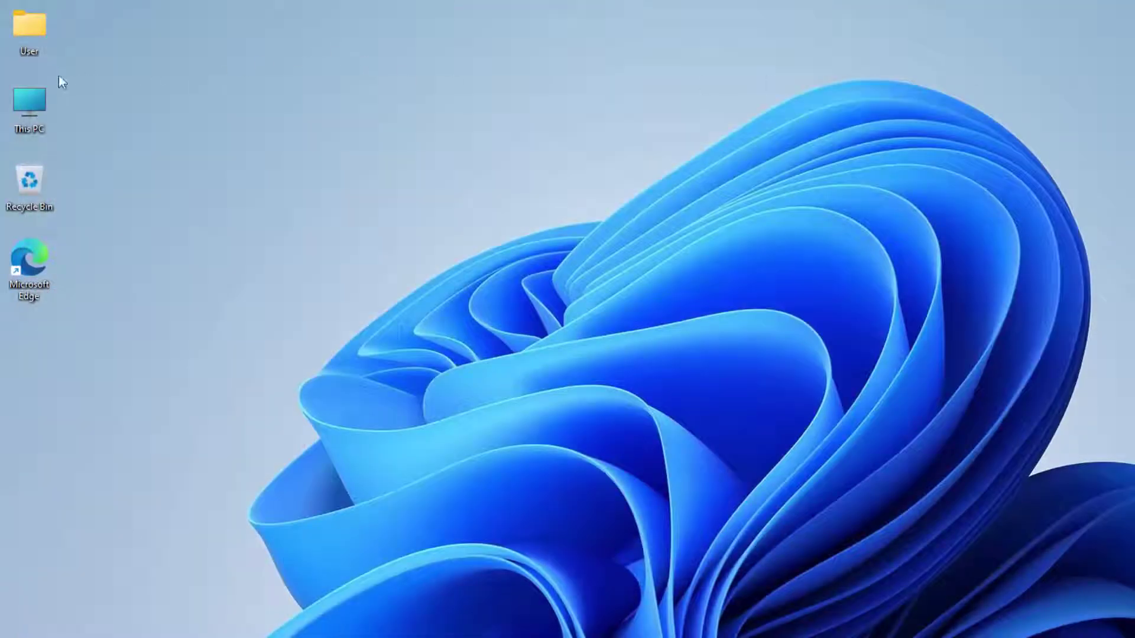
Open a maximized File Explorer window on Local Disk (C:).
double_click(48, 98)
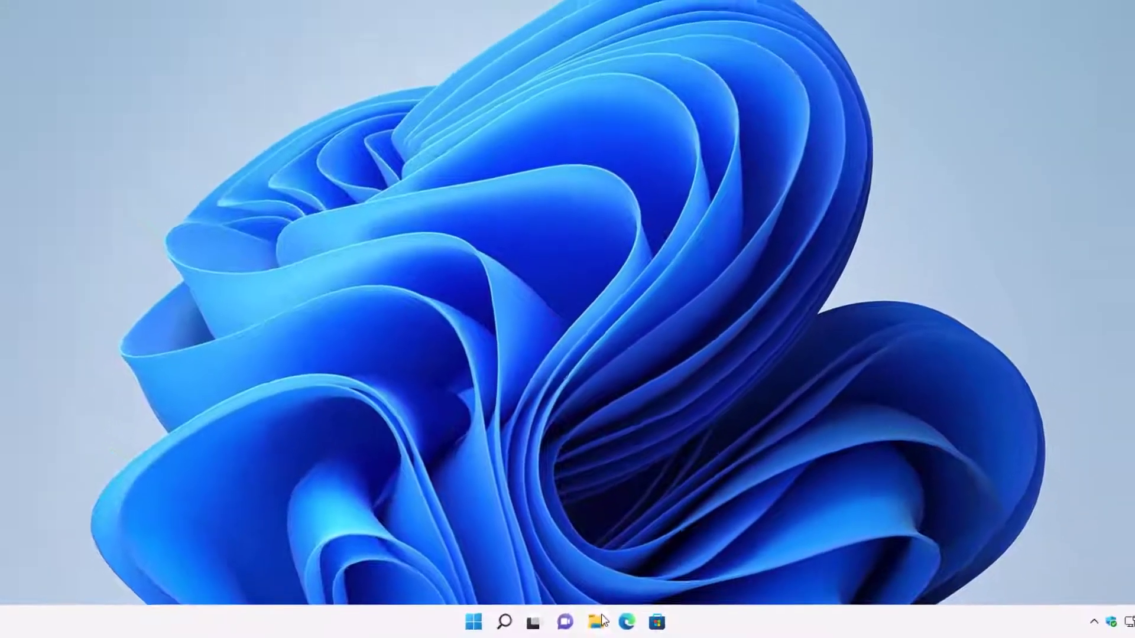
click(598, 618)
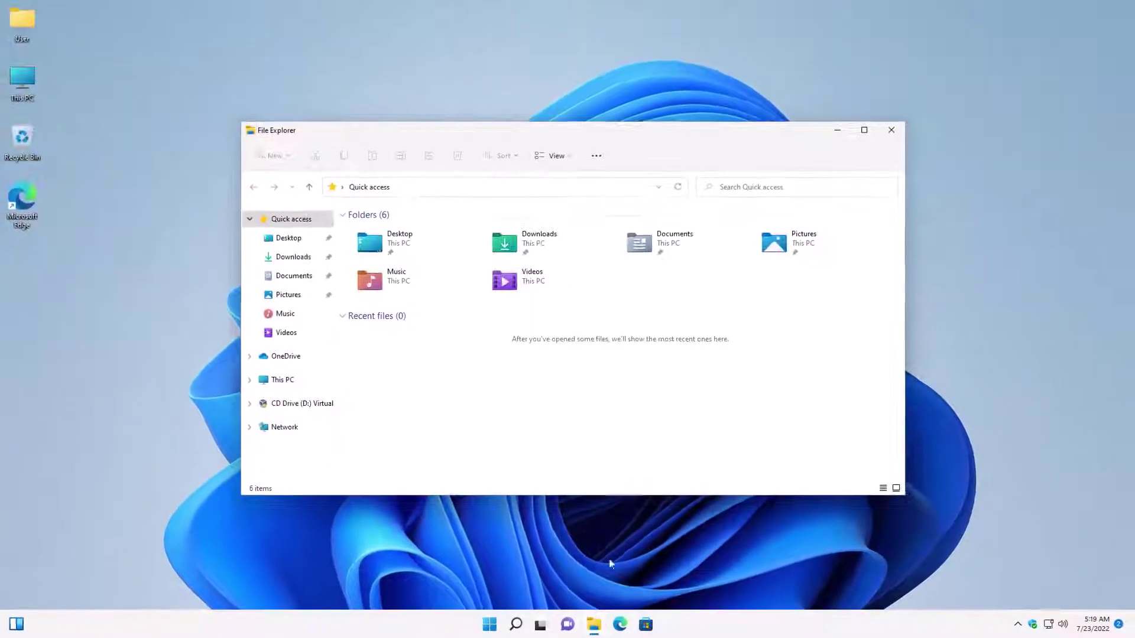
click(864, 131)
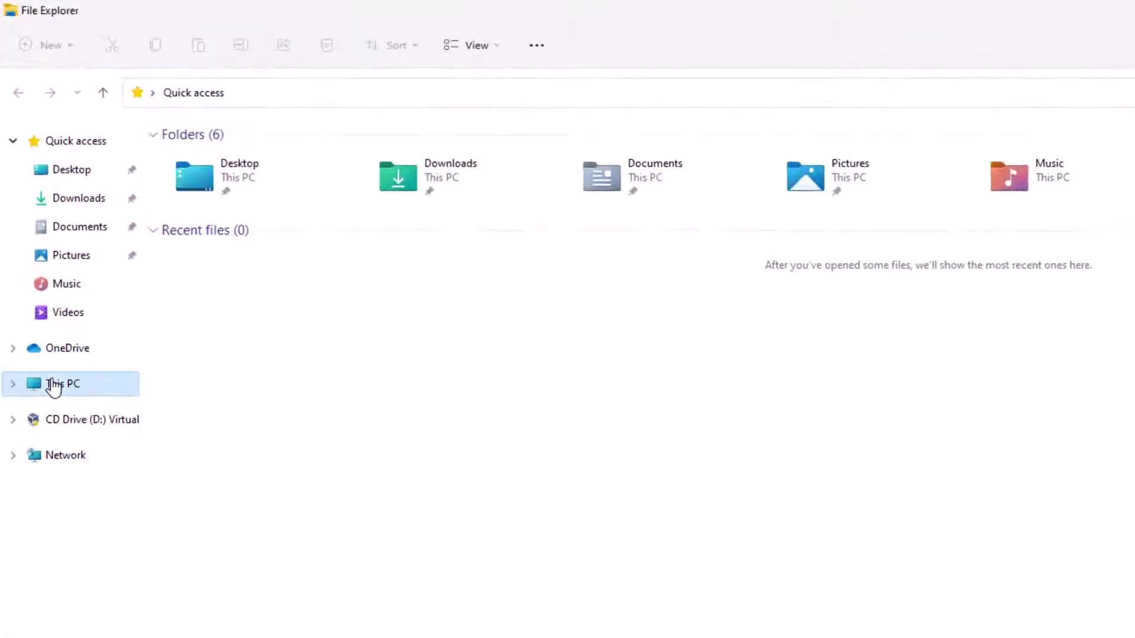
click(54, 386)
click(225, 240)
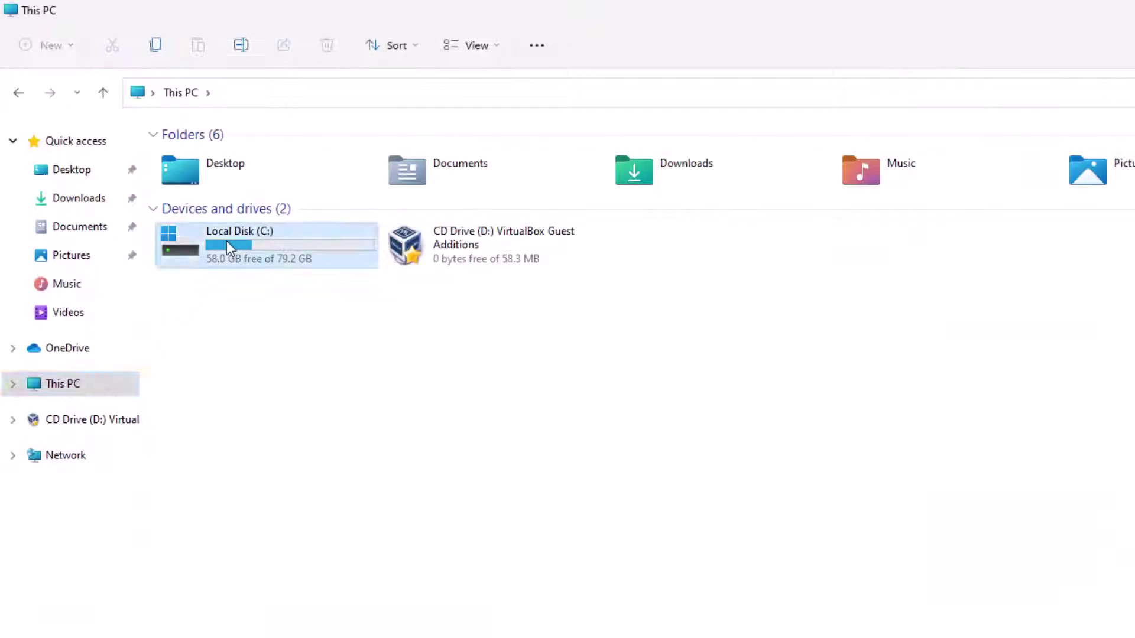
double_click(226, 240)
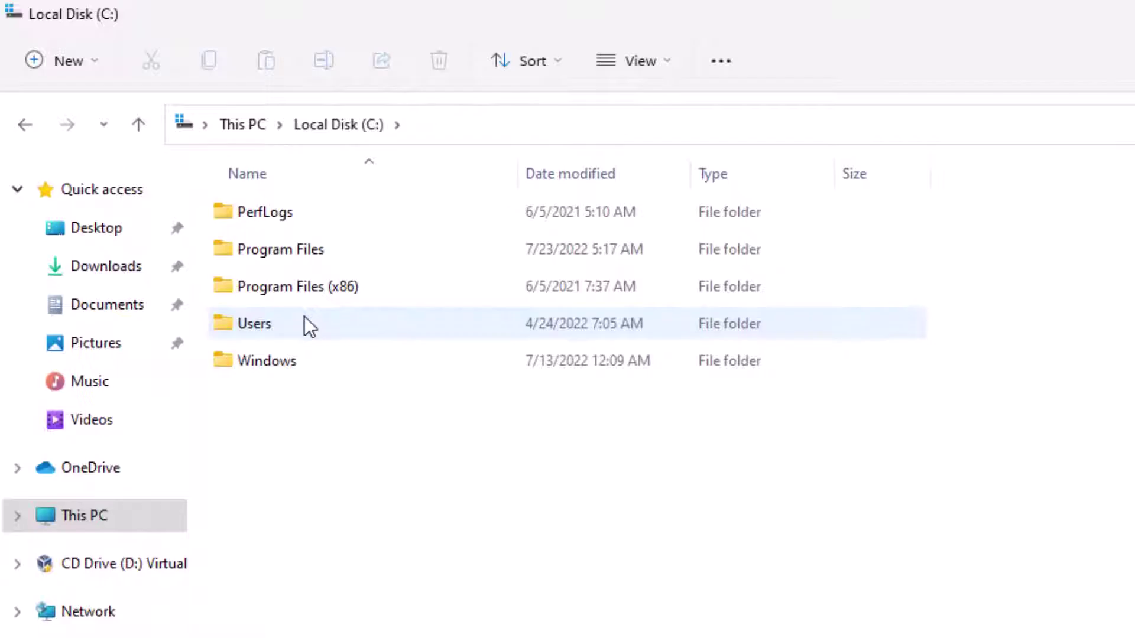
Check Program Files and Program Files (x86) for Avast leftovers.
double_click(318, 253)
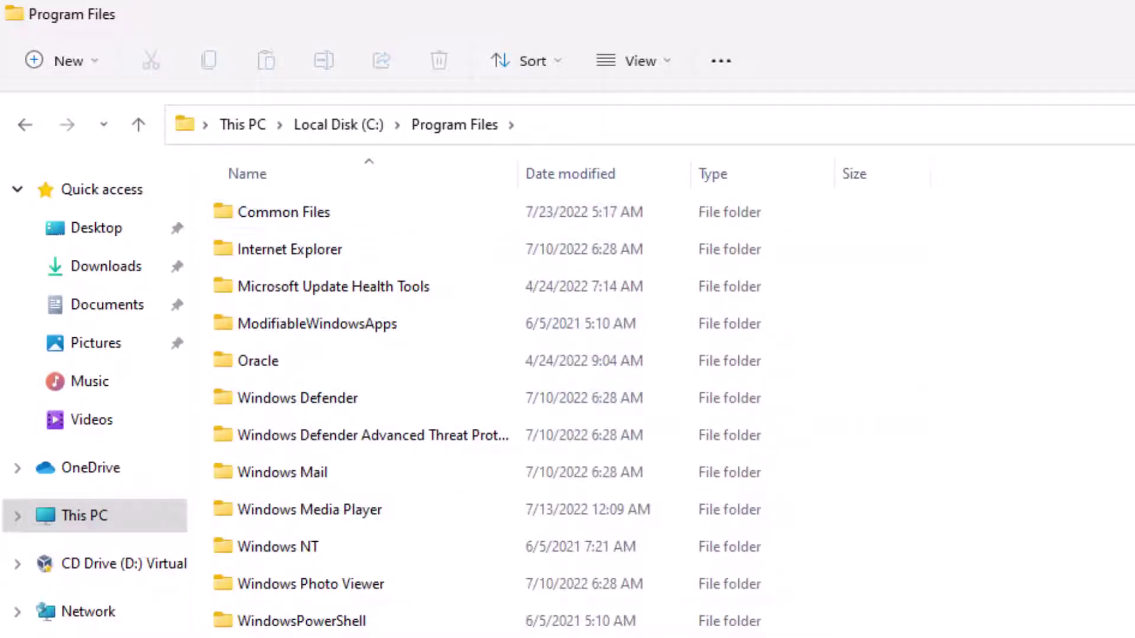
click(331, 123)
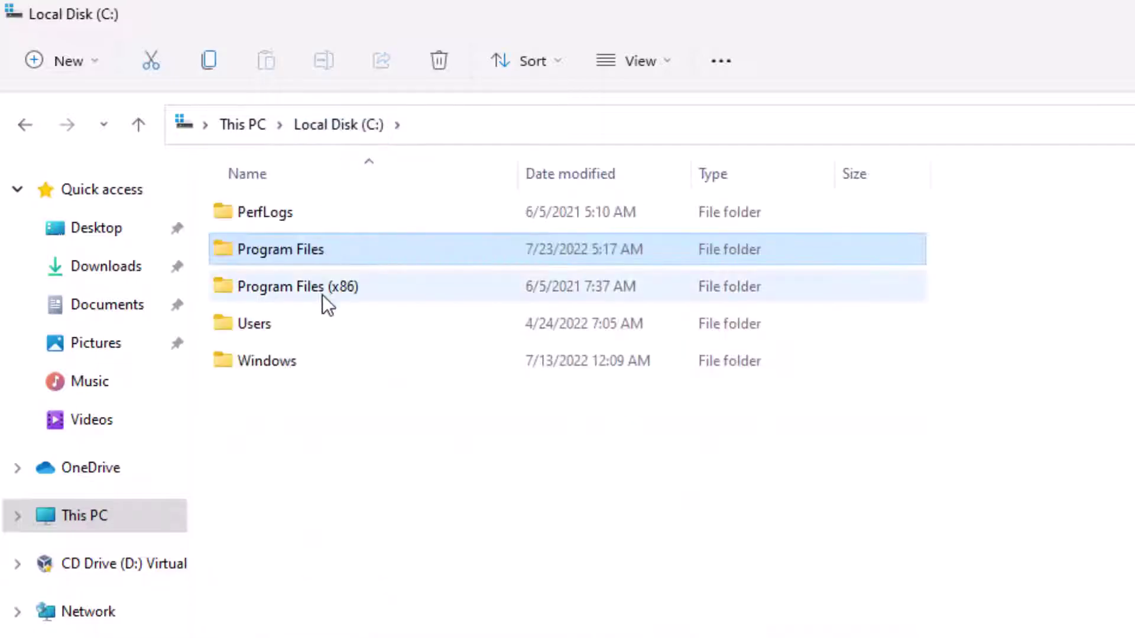
double_click(321, 290)
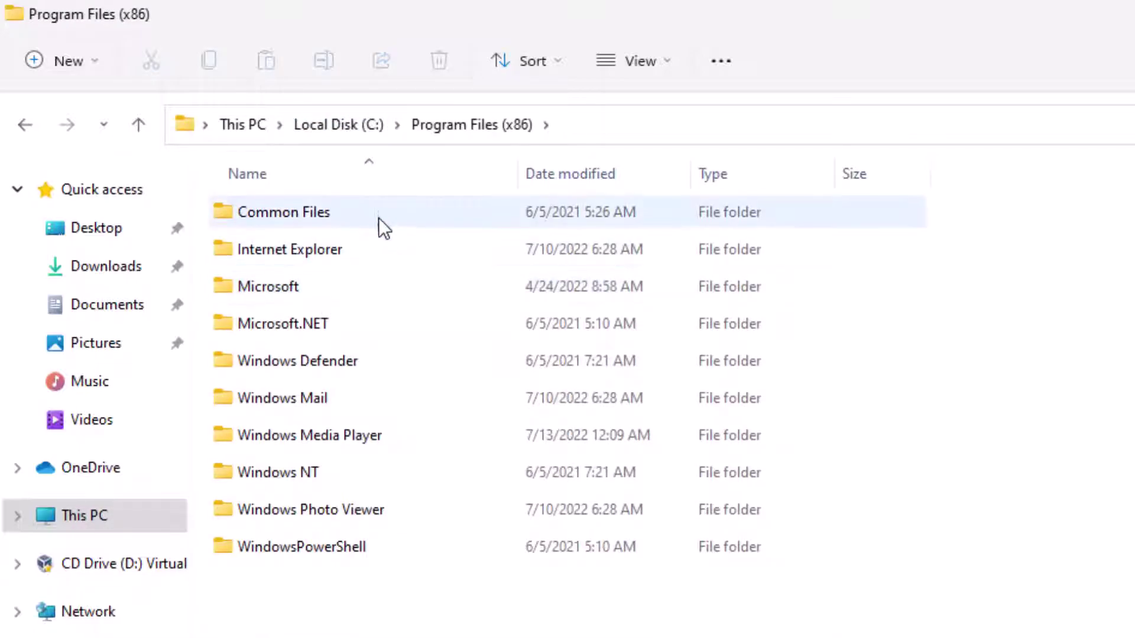
click(323, 126)
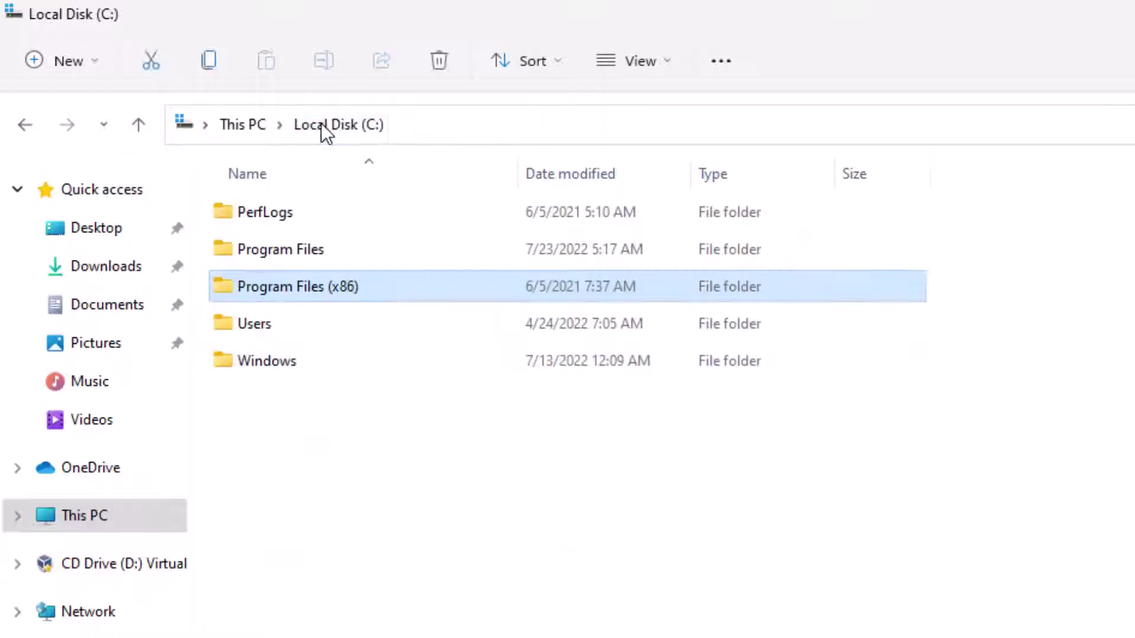
Go to C:\programdata via the address bar, locate the Avast Software folder, then return to C:.
click(429, 124)
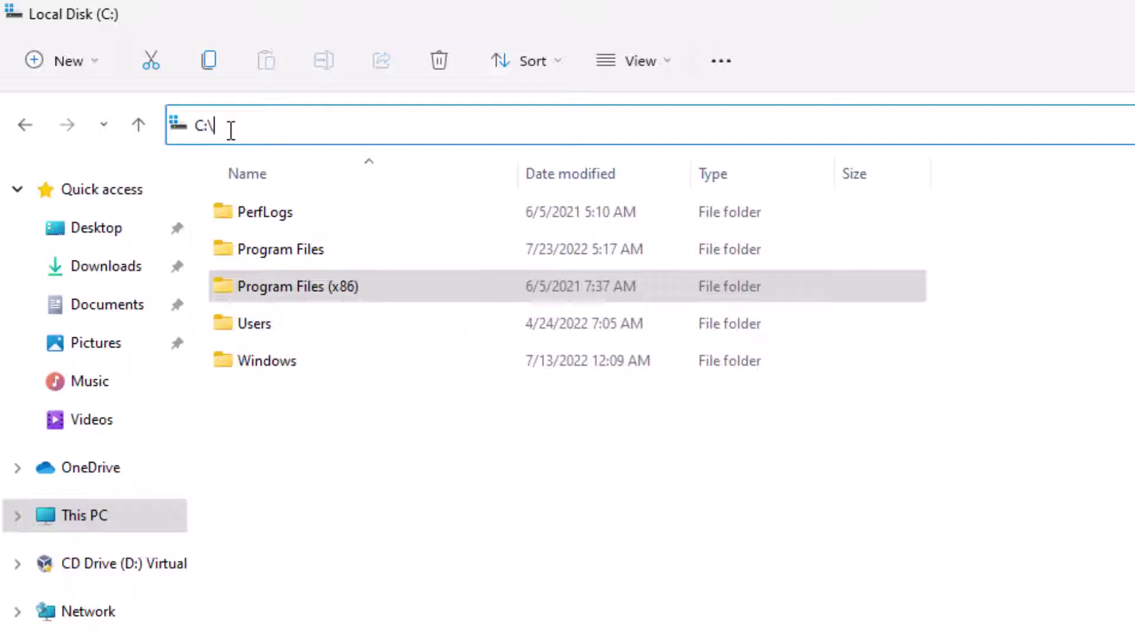
text(progra)
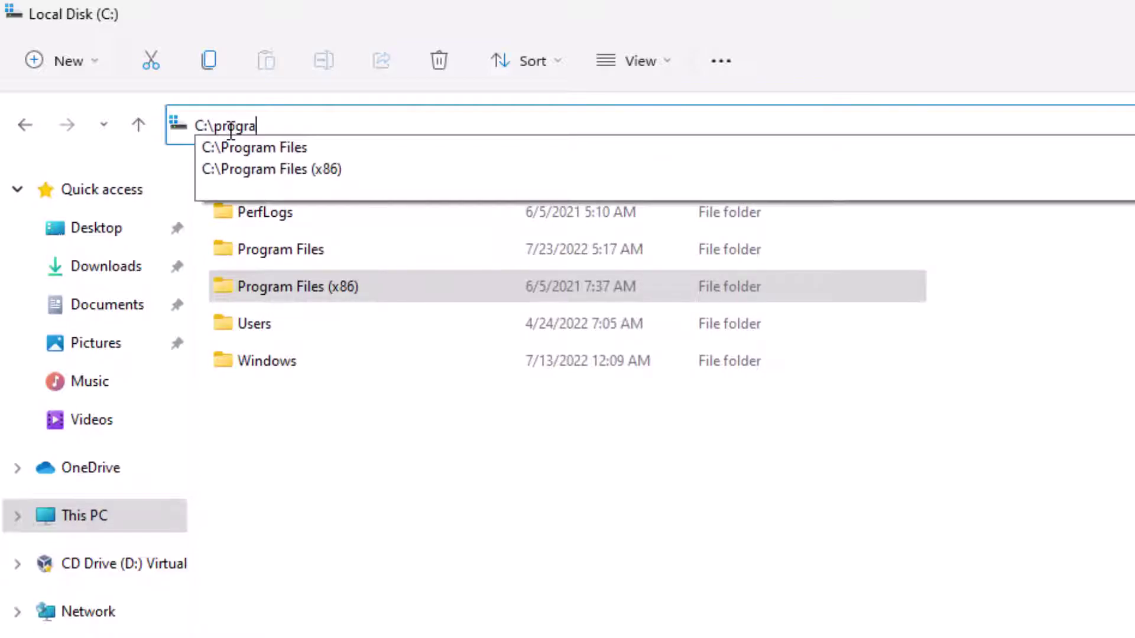
text(mdata)
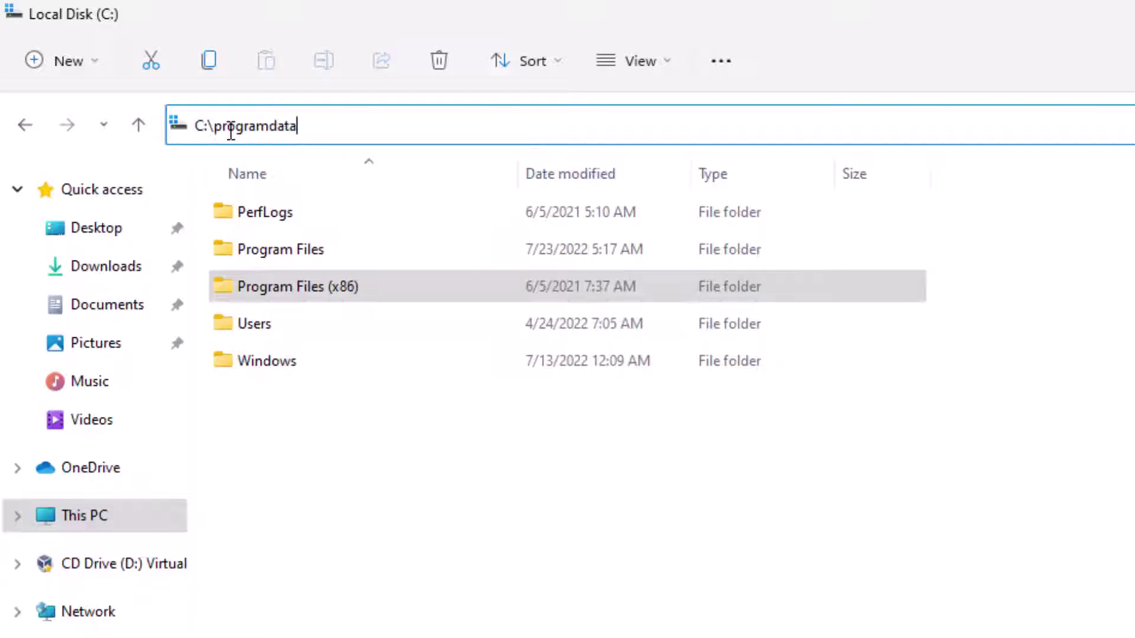
key(Return)
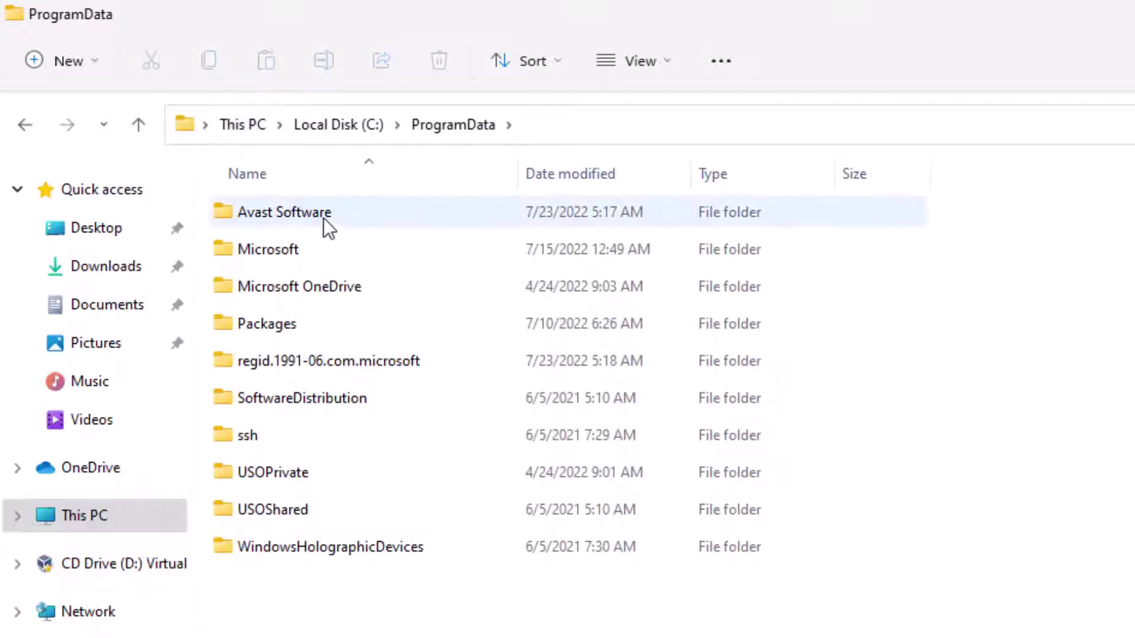
click(324, 218)
click(41, 120)
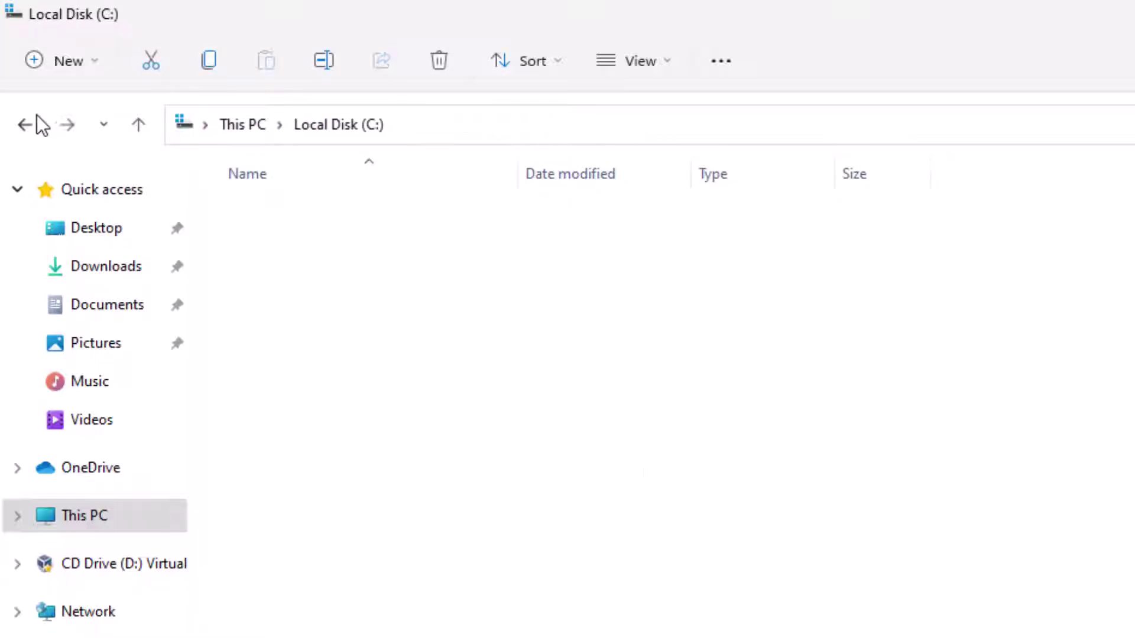
Look through the layout menu and the Local Disk (C:) properties.
click(642, 64)
click(729, 59)
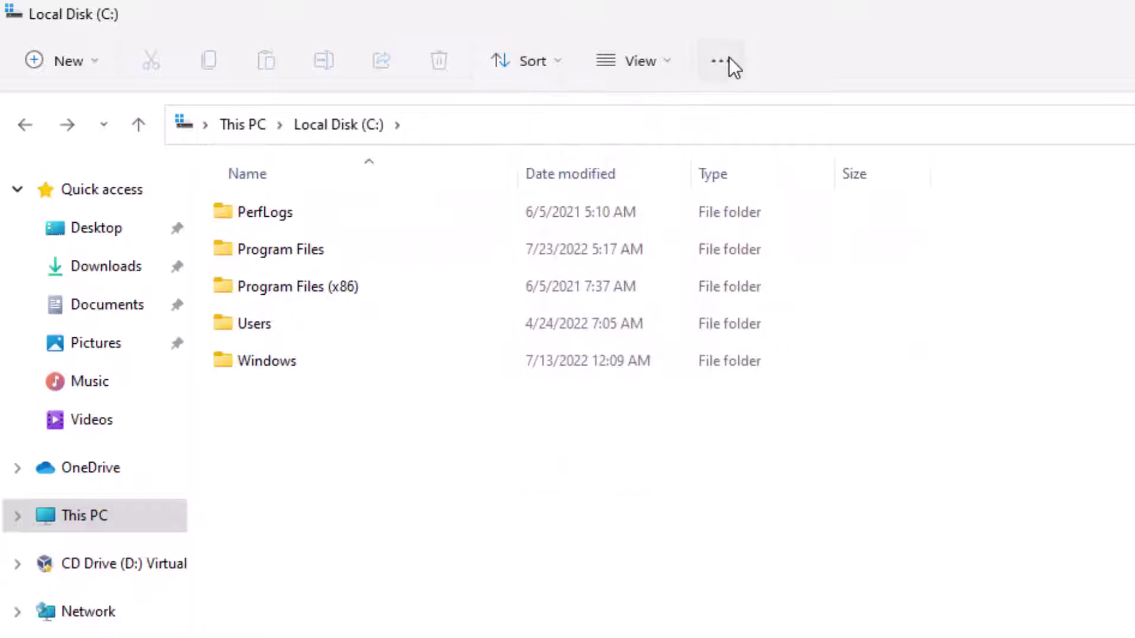
click(729, 57)
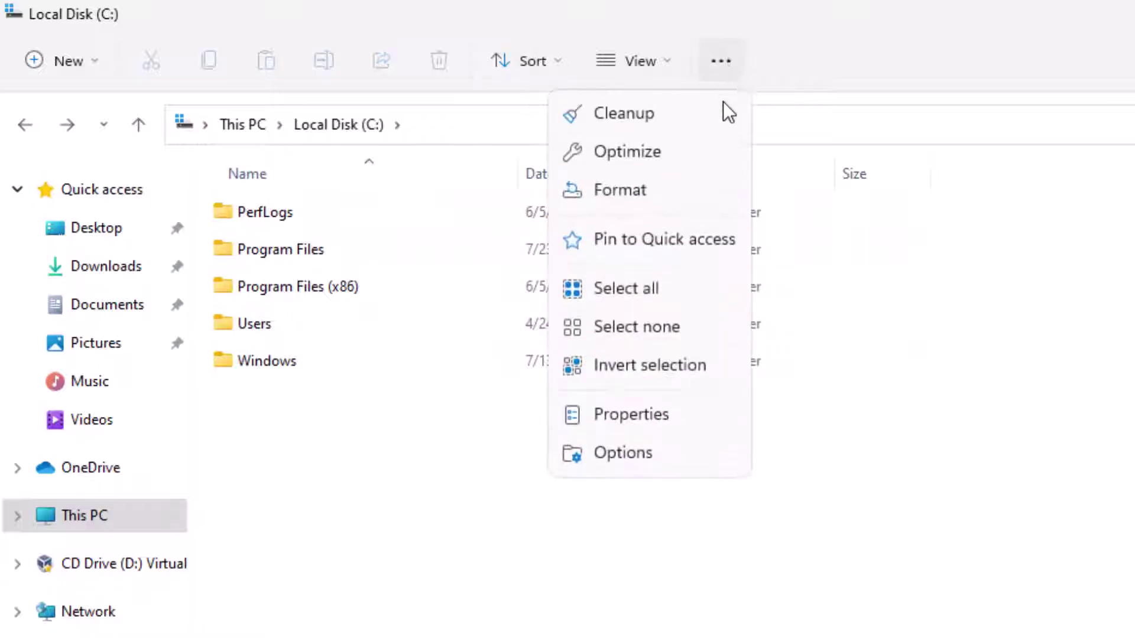
click(618, 416)
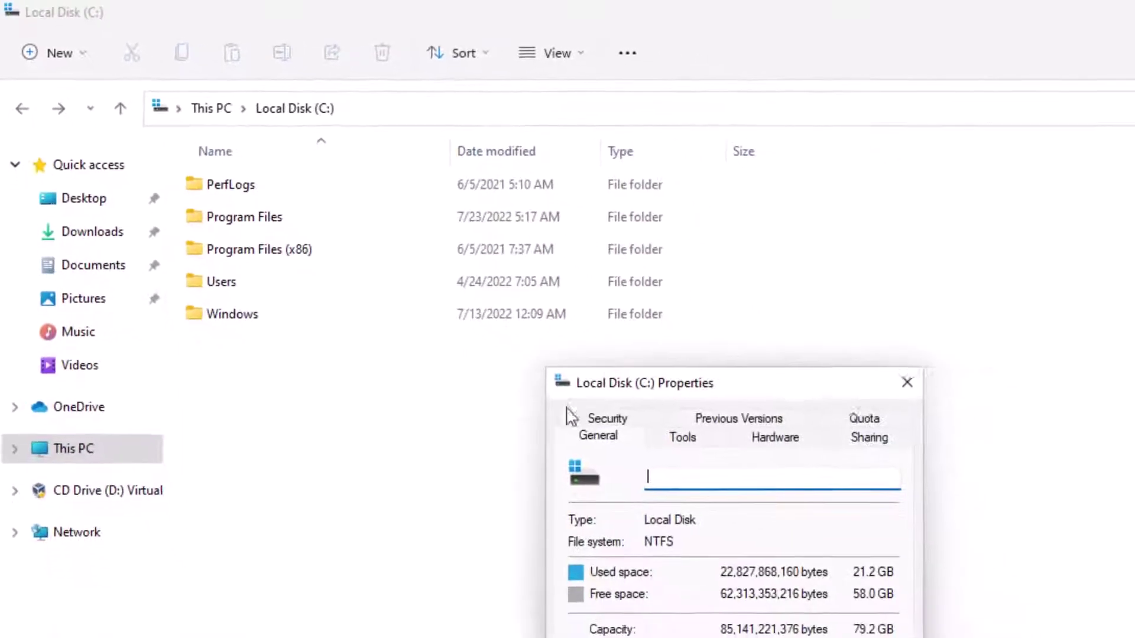
click(907, 383)
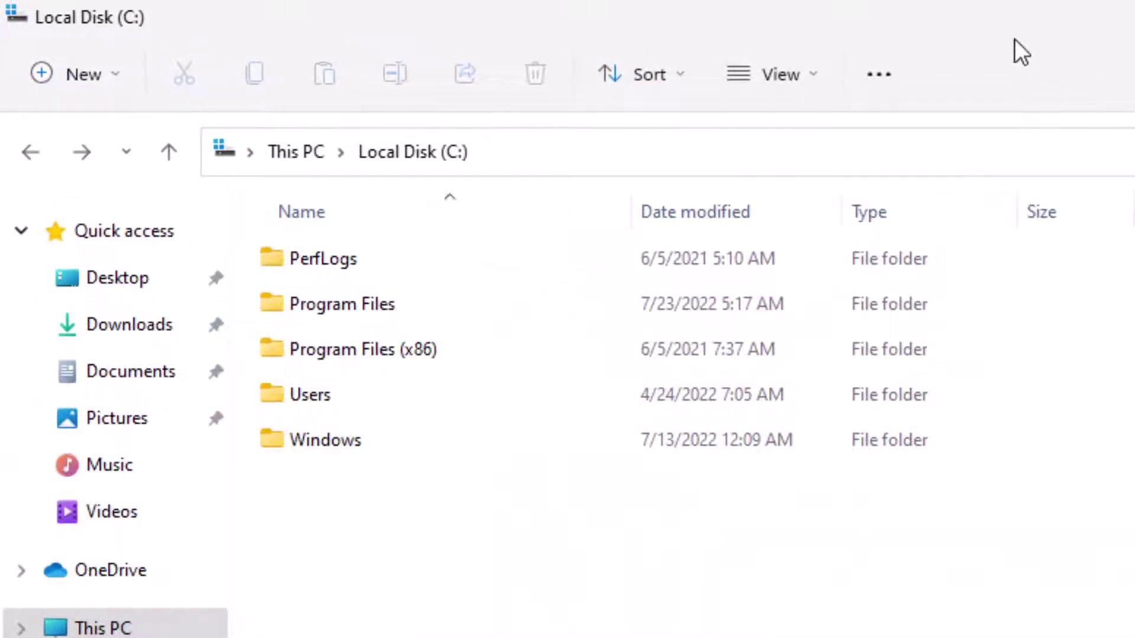
Enable 'Show hidden files, folders, and drives' in Folder Options and apply it.
click(873, 73)
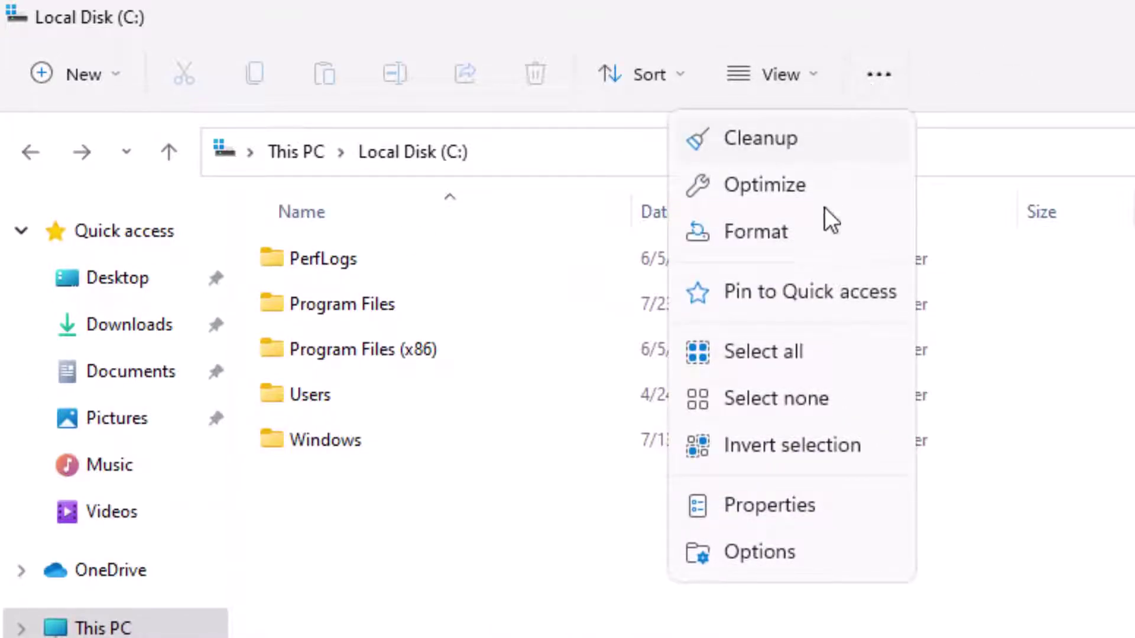
click(748, 560)
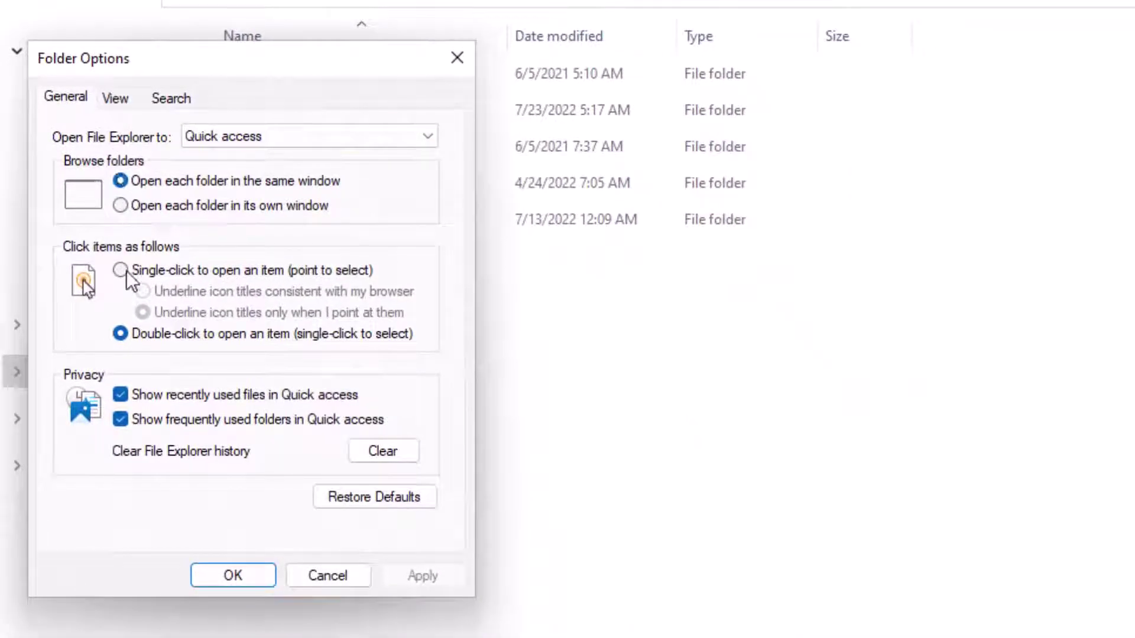
click(113, 98)
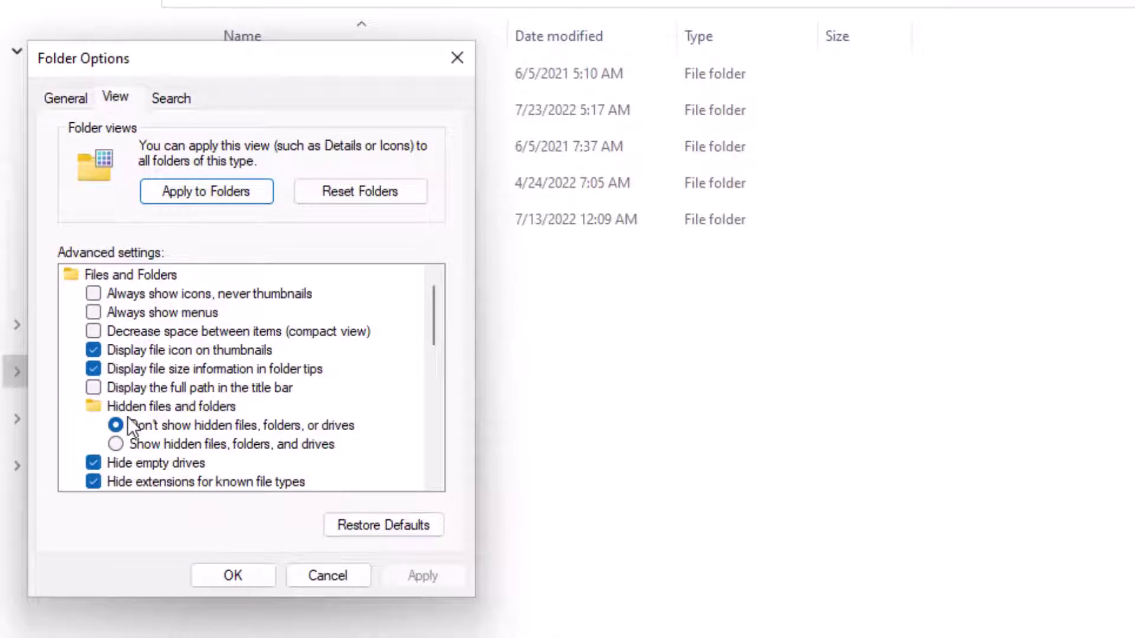
click(126, 447)
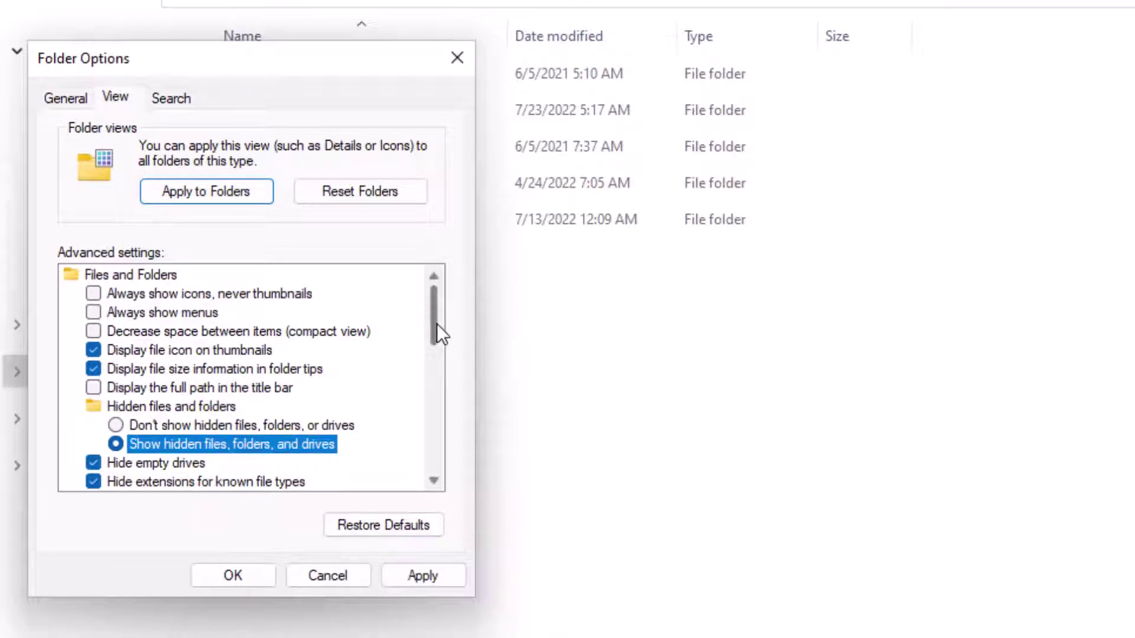
scroll(438, 328, down, 2)
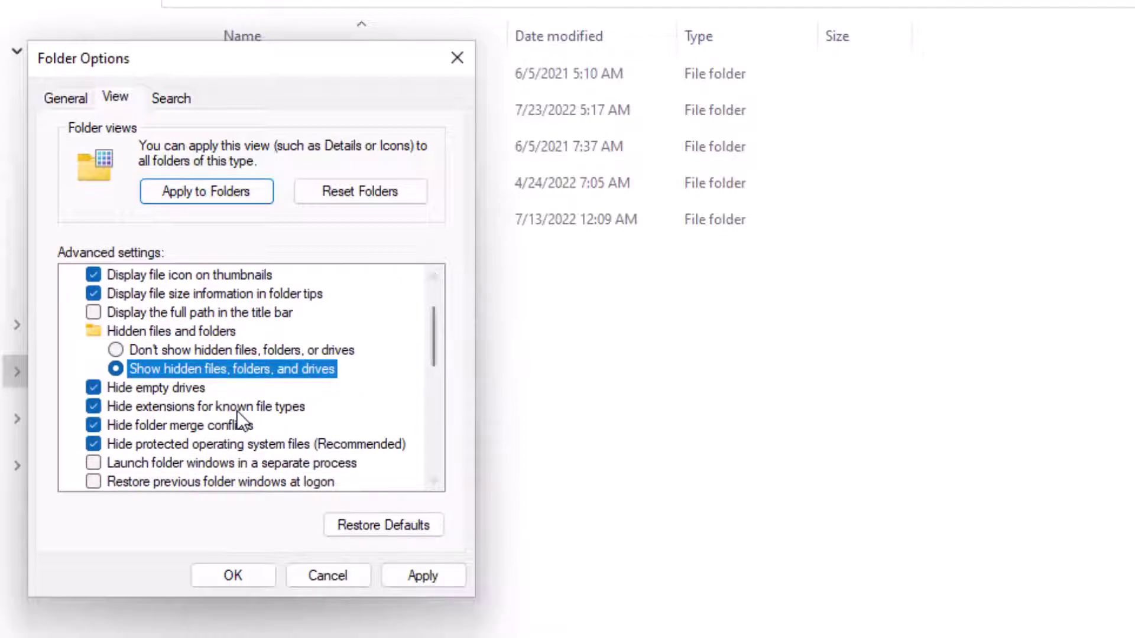
click(427, 576)
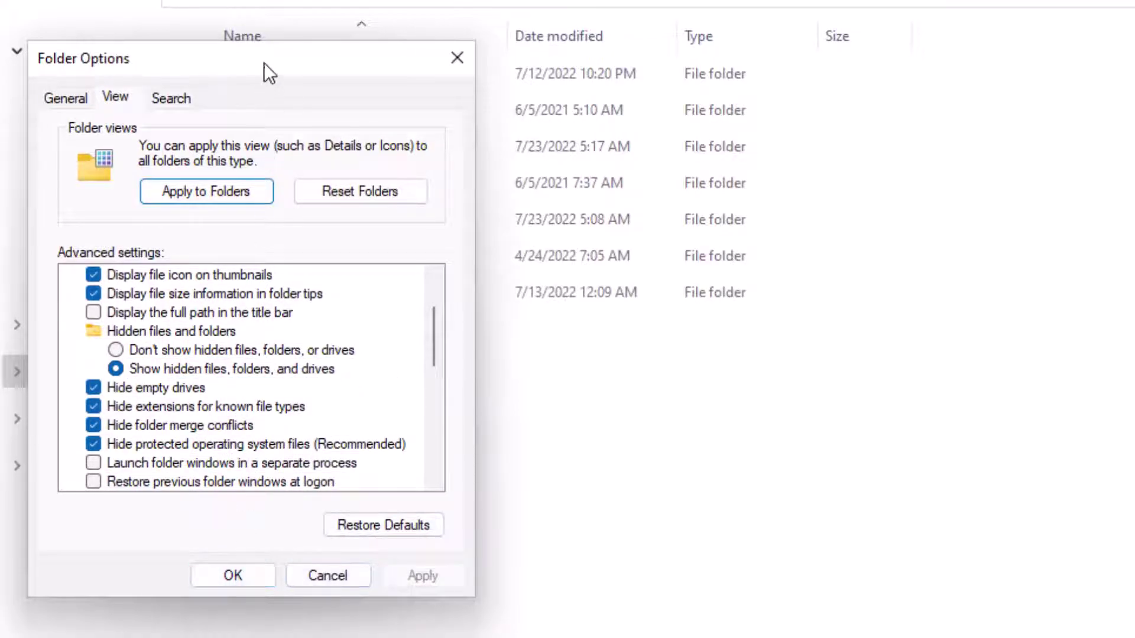
drag(264, 63, 906, 105)
Open C:\ProgramData, inspect the Avast Software folder, and delete it.
click(851, 622)
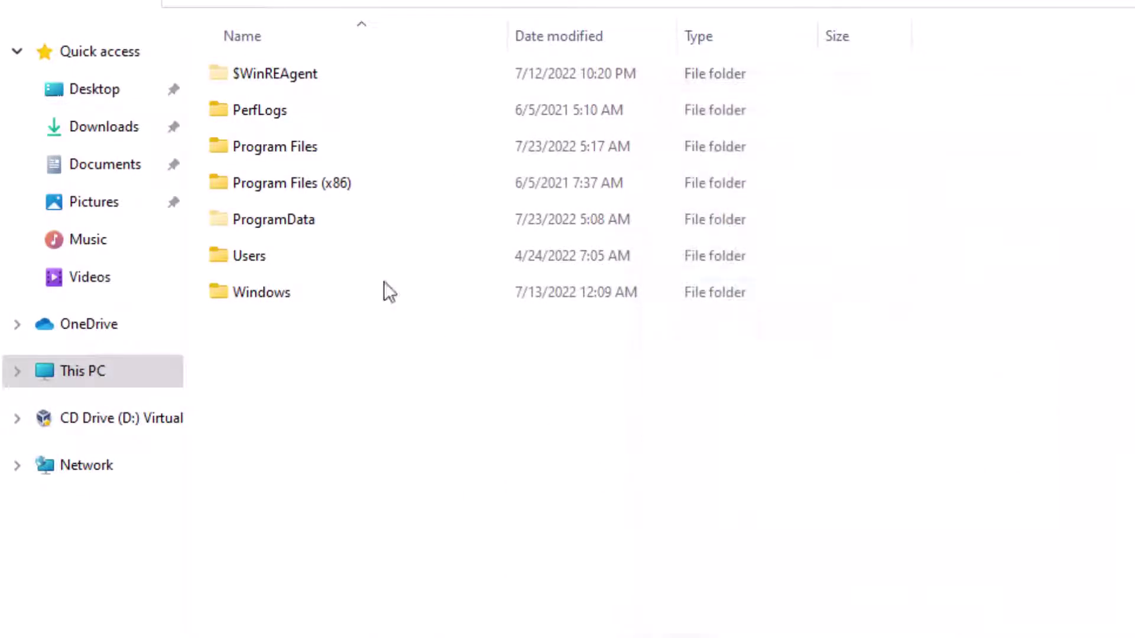
click(300, 220)
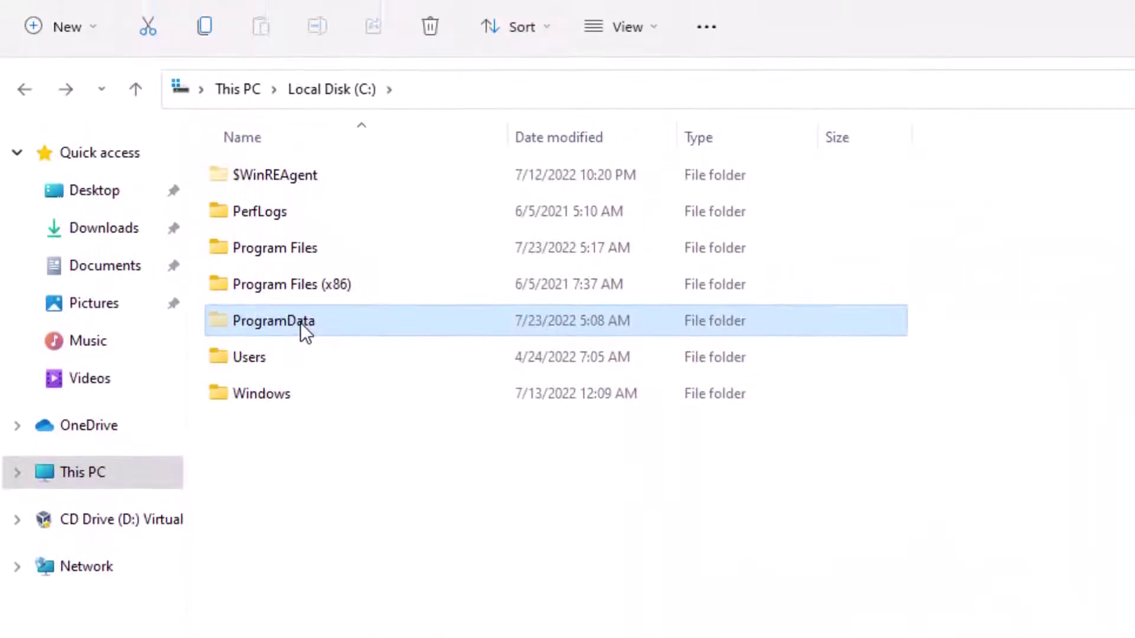
double_click(300, 226)
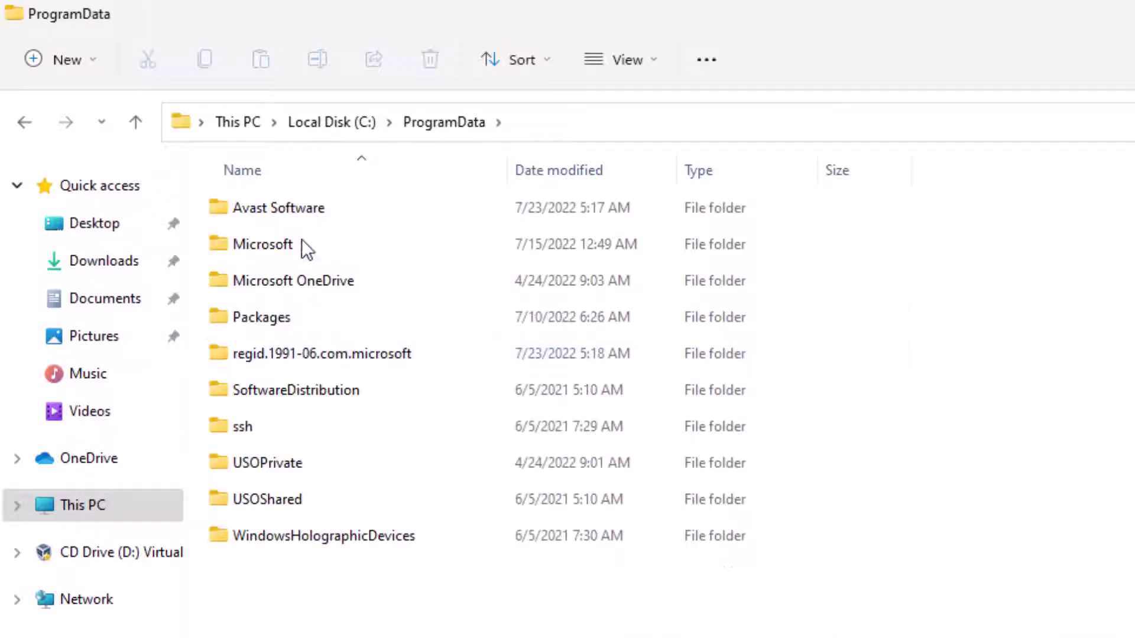
double_click(301, 211)
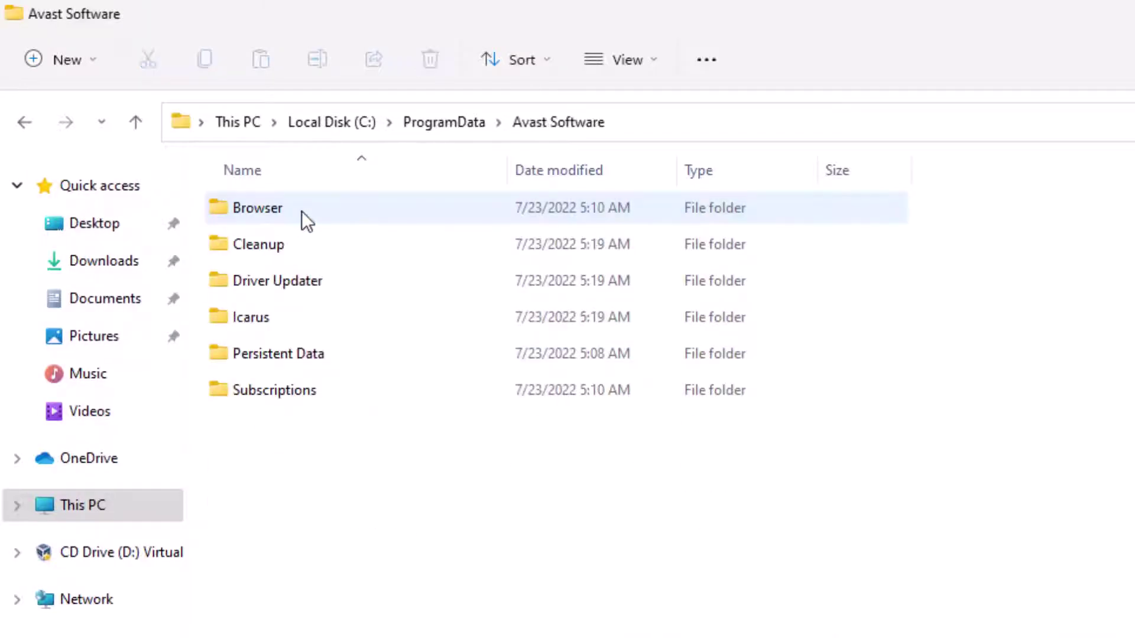
click(24, 121)
right_click(263, 207)
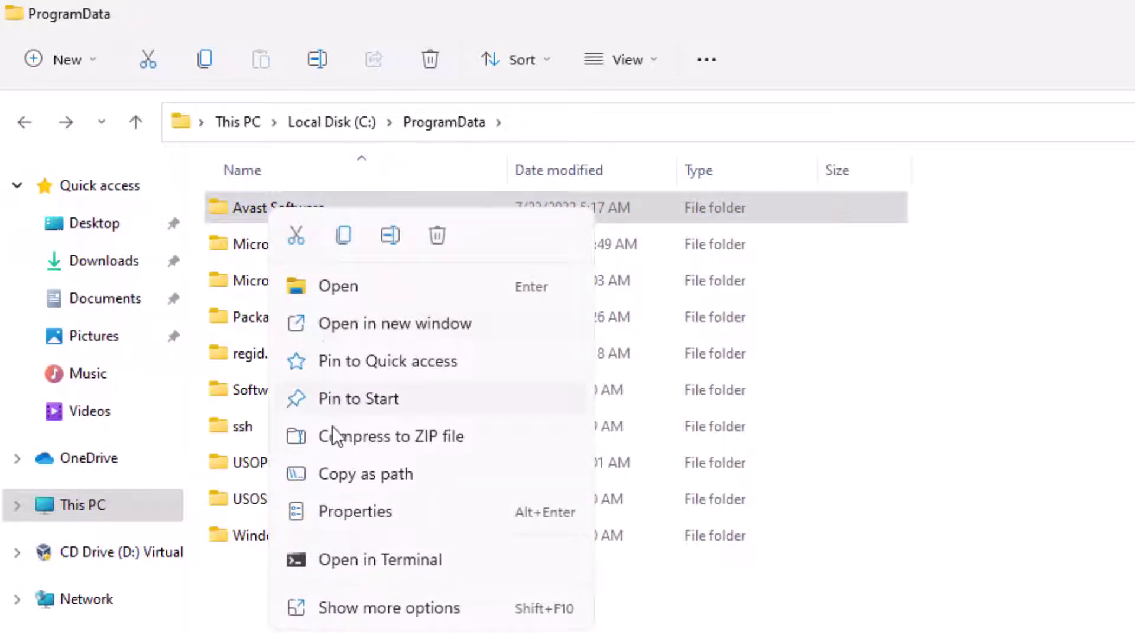
click(436, 237)
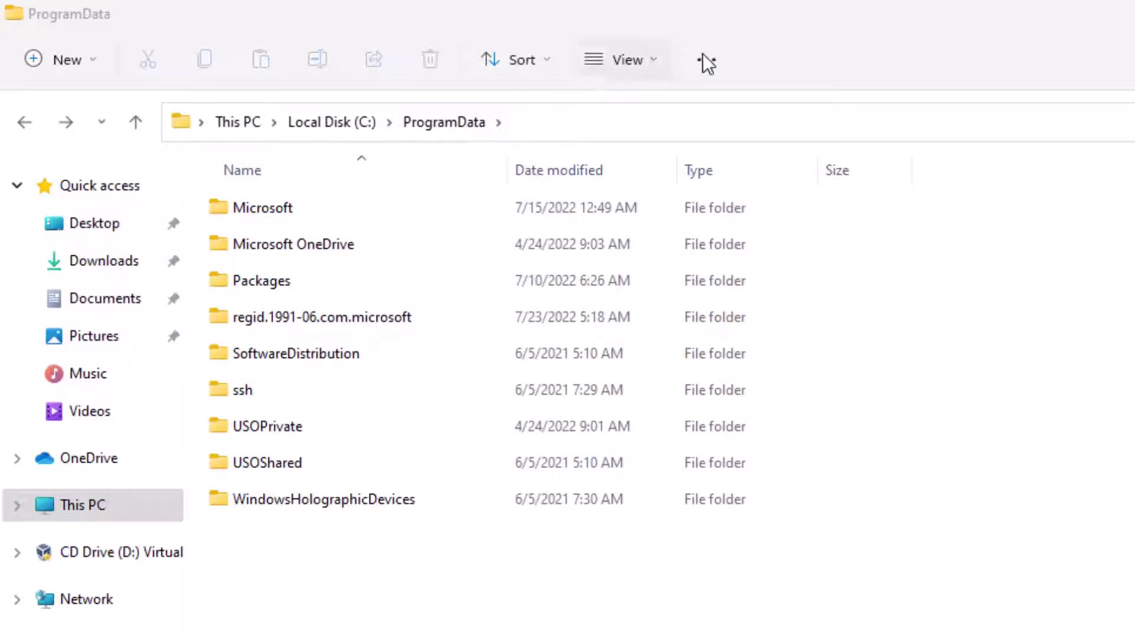
Restore default Folder Options view settings so hidden items aren't shown, then apply and OK.
click(655, 63)
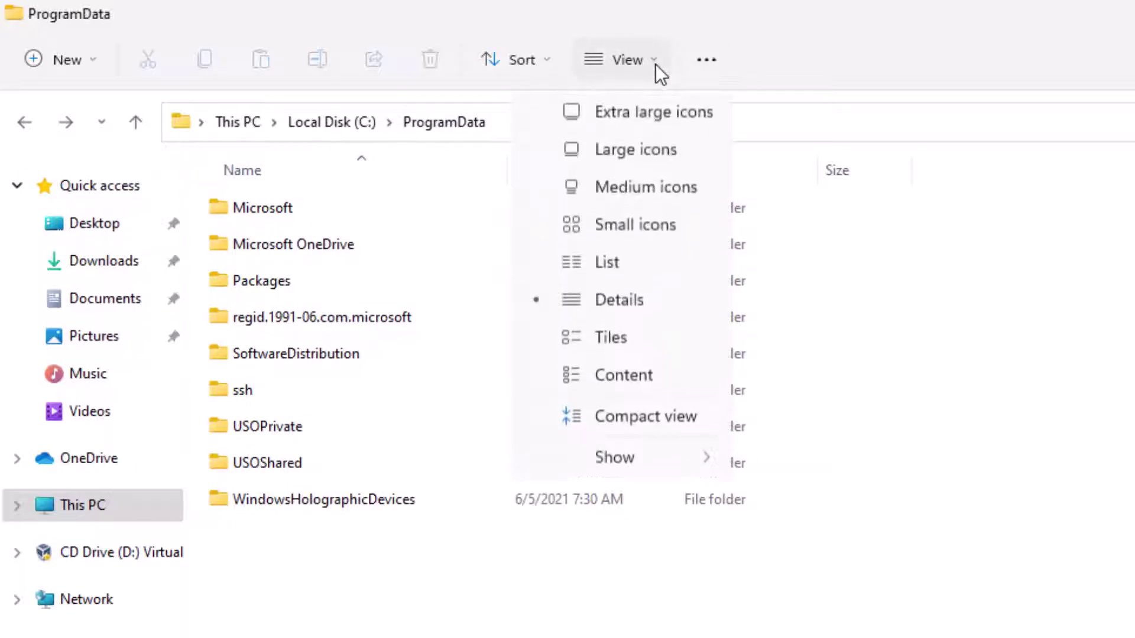
click(701, 65)
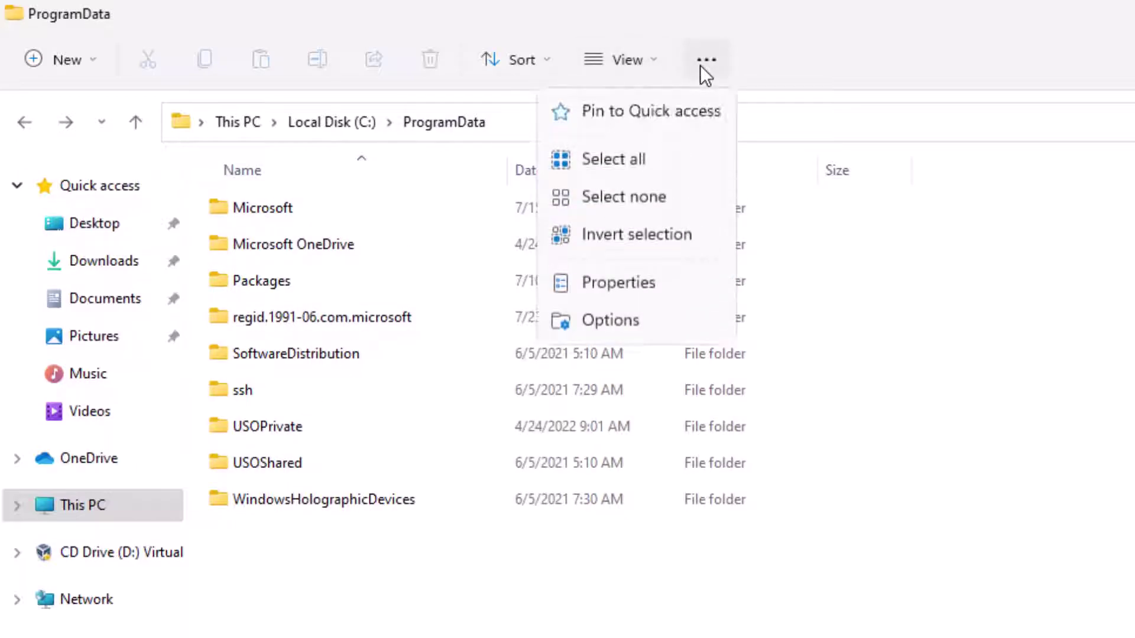
click(633, 322)
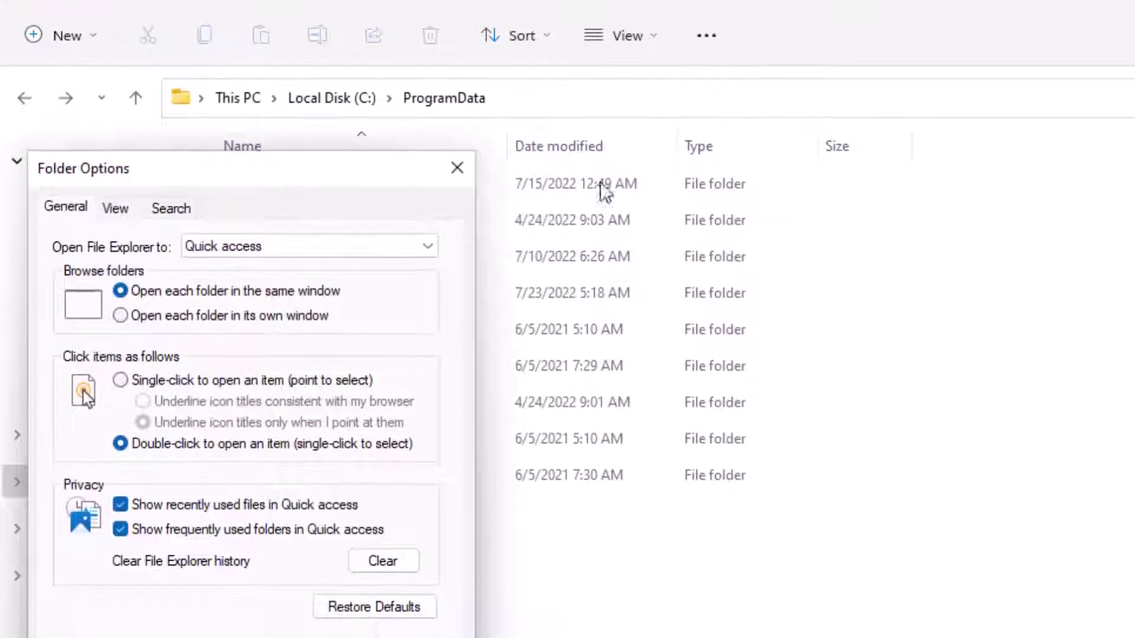
click(118, 206)
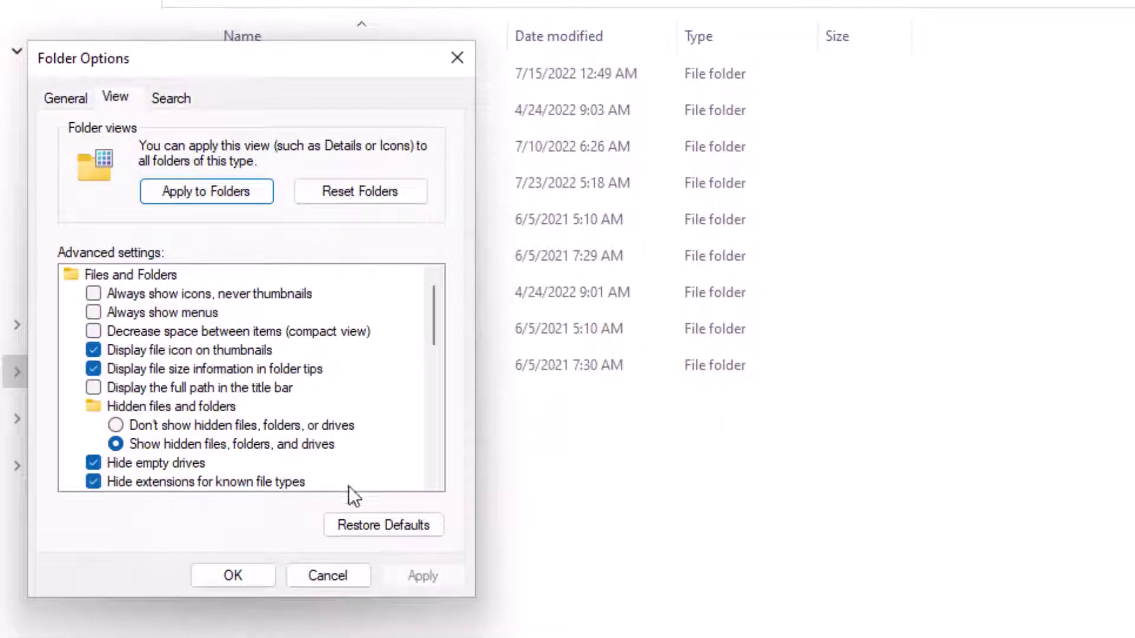
click(364, 523)
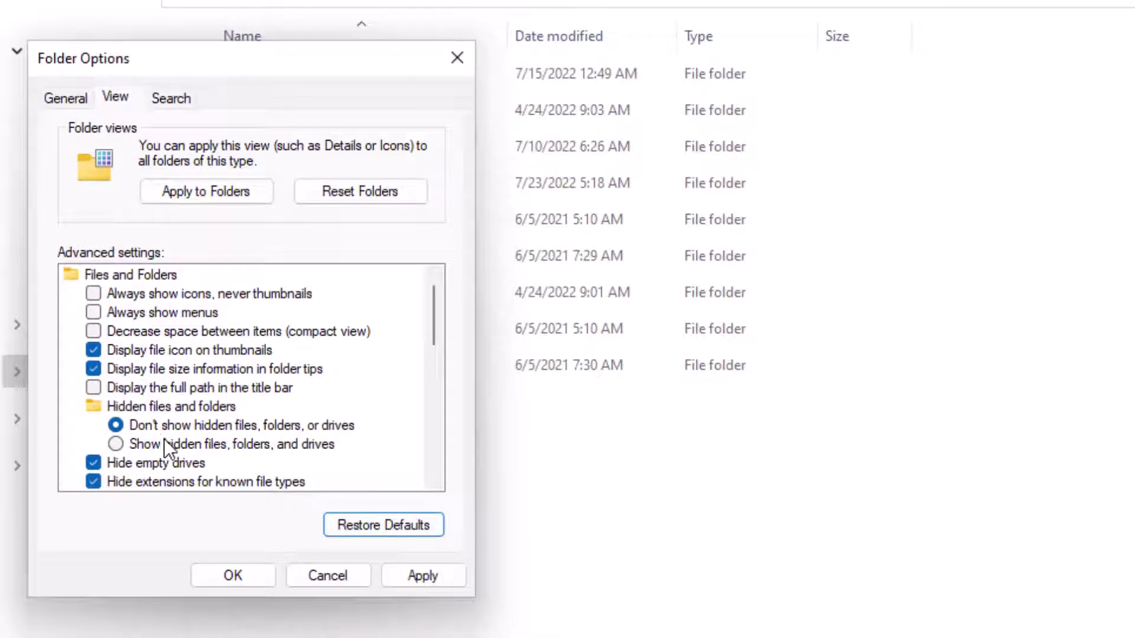
click(401, 567)
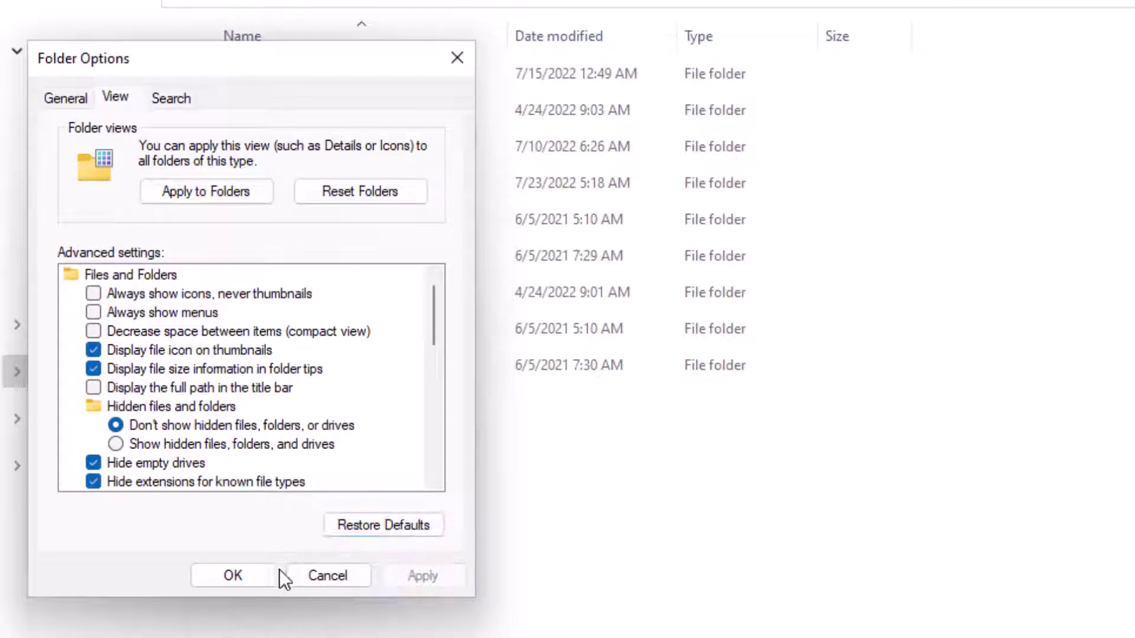
click(241, 565)
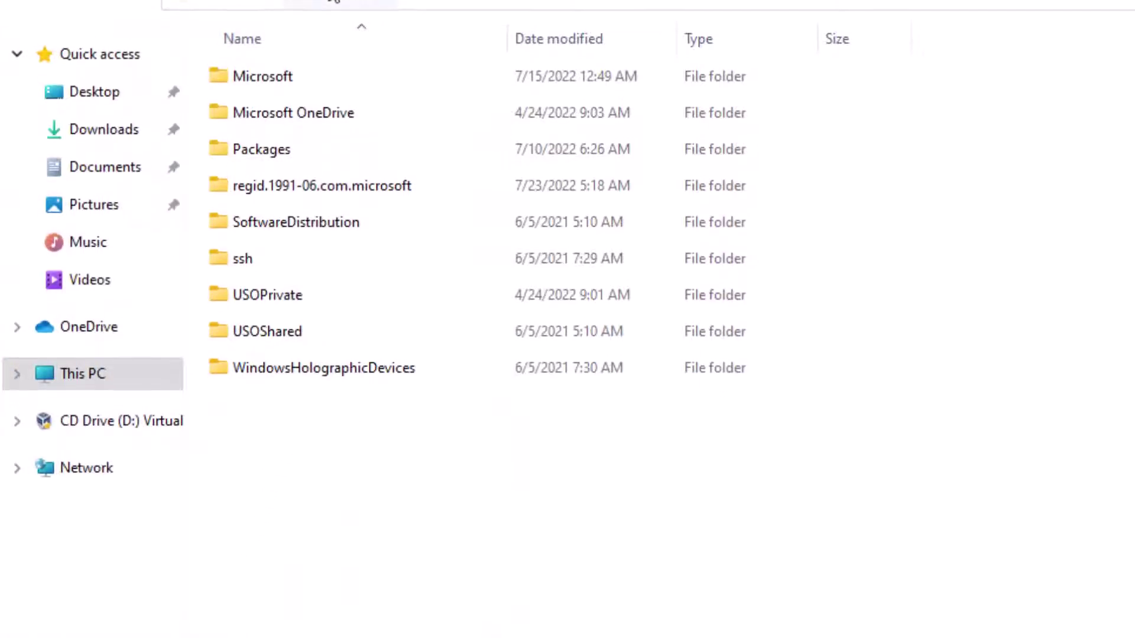
Close Explorer, then empty the Recycle Bin containing the Avast Software folder, confirming permanent deletion and permission.
click(325, 0)
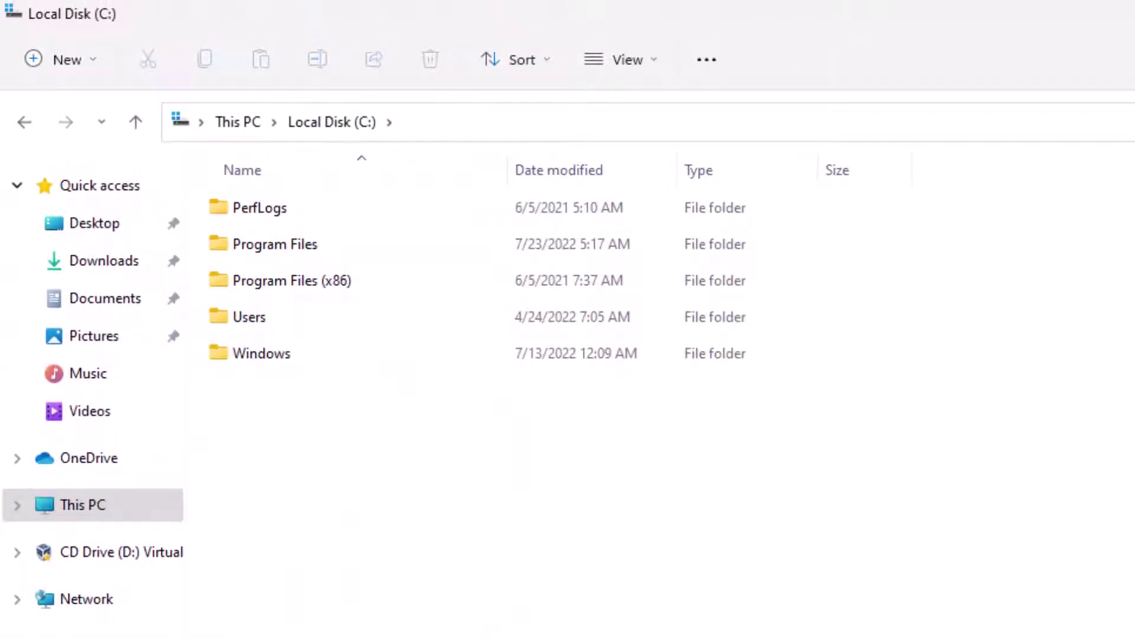
key(alt+F4)
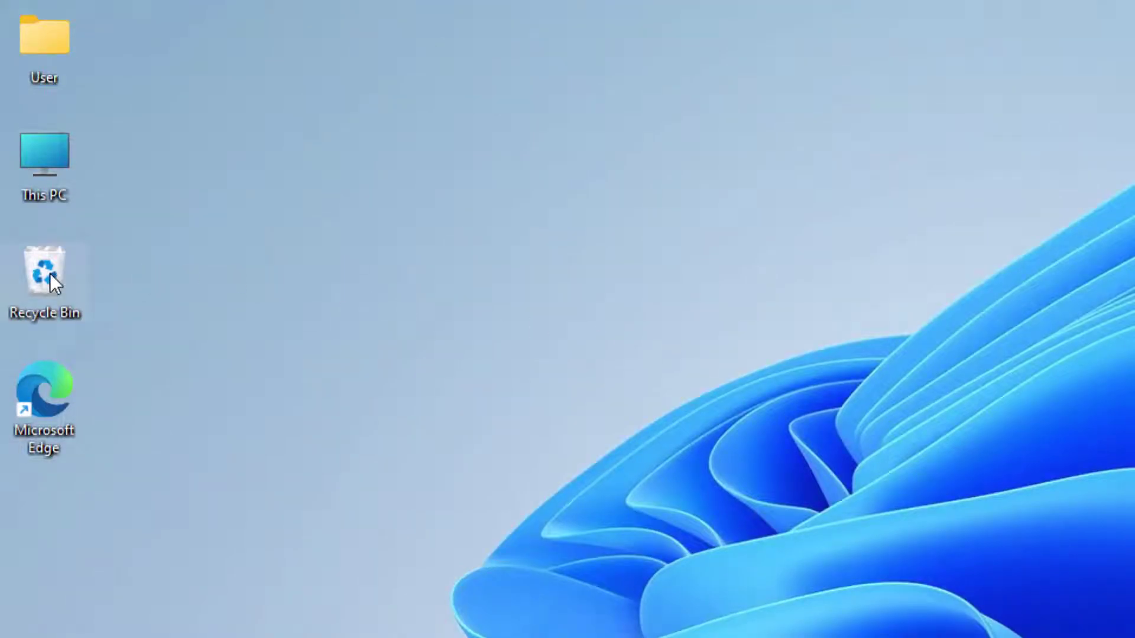
double_click(50, 276)
drag(810, 504, 377, 183)
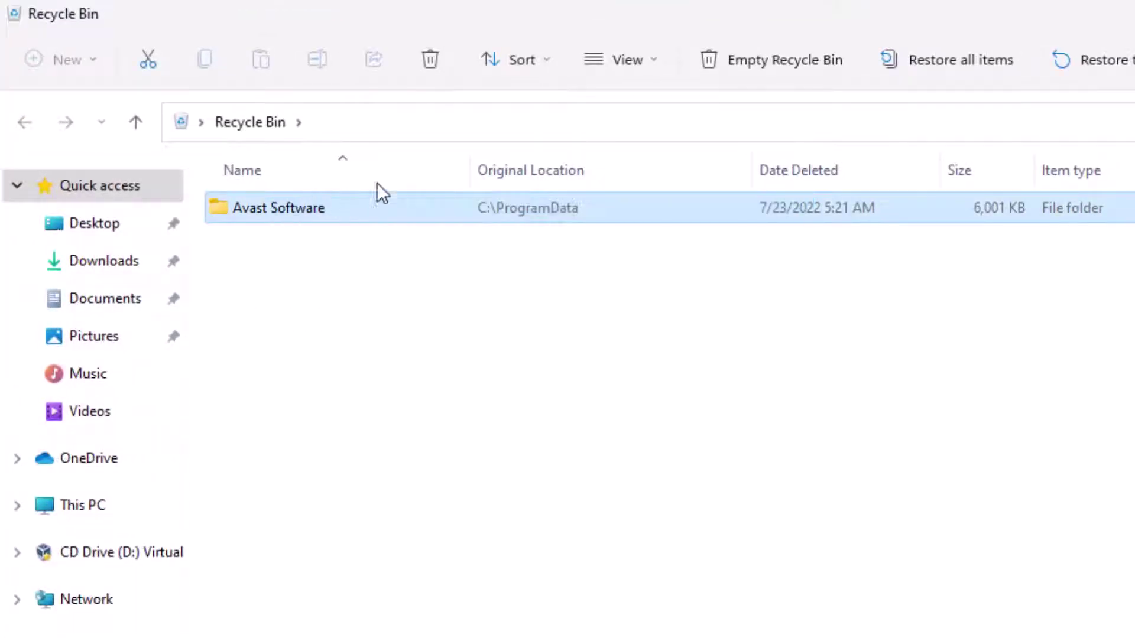
click(763, 62)
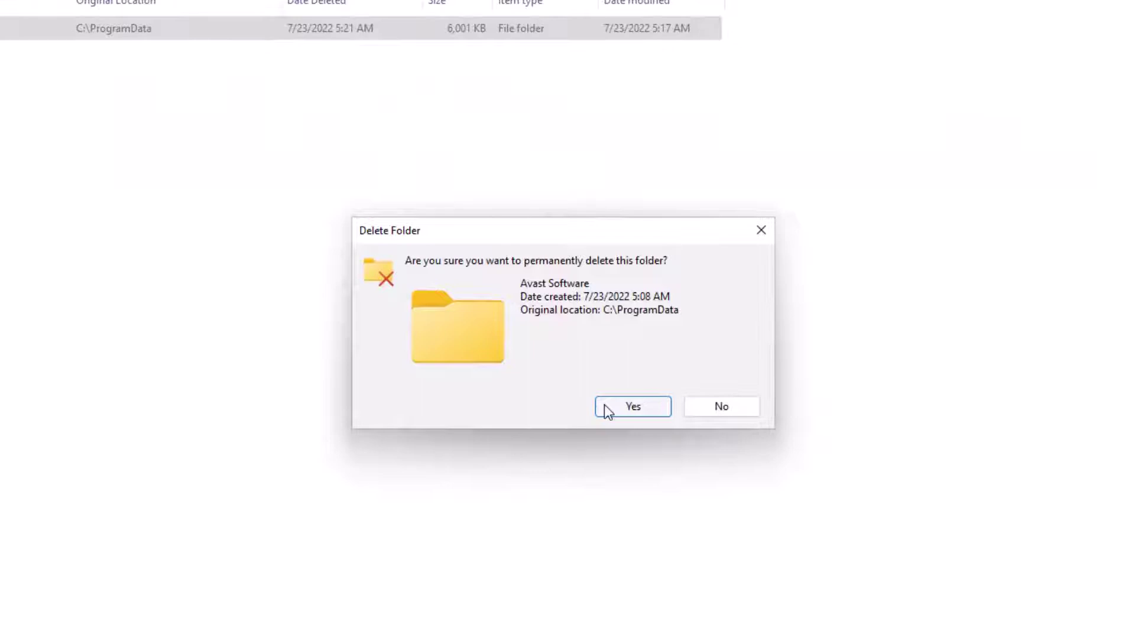
click(605, 410)
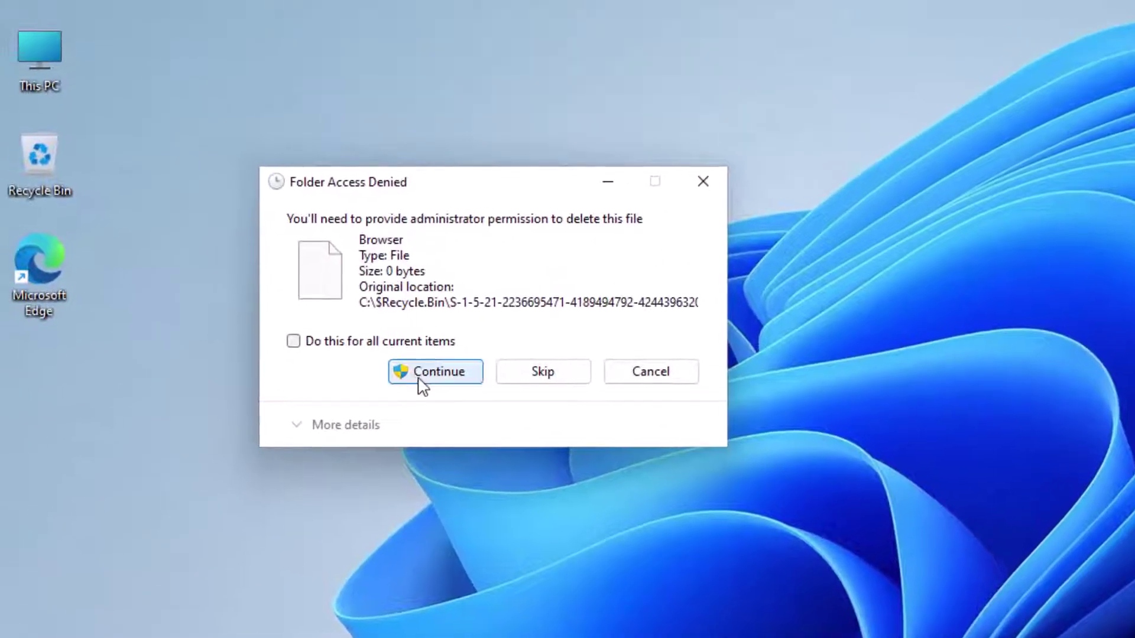
click(421, 377)
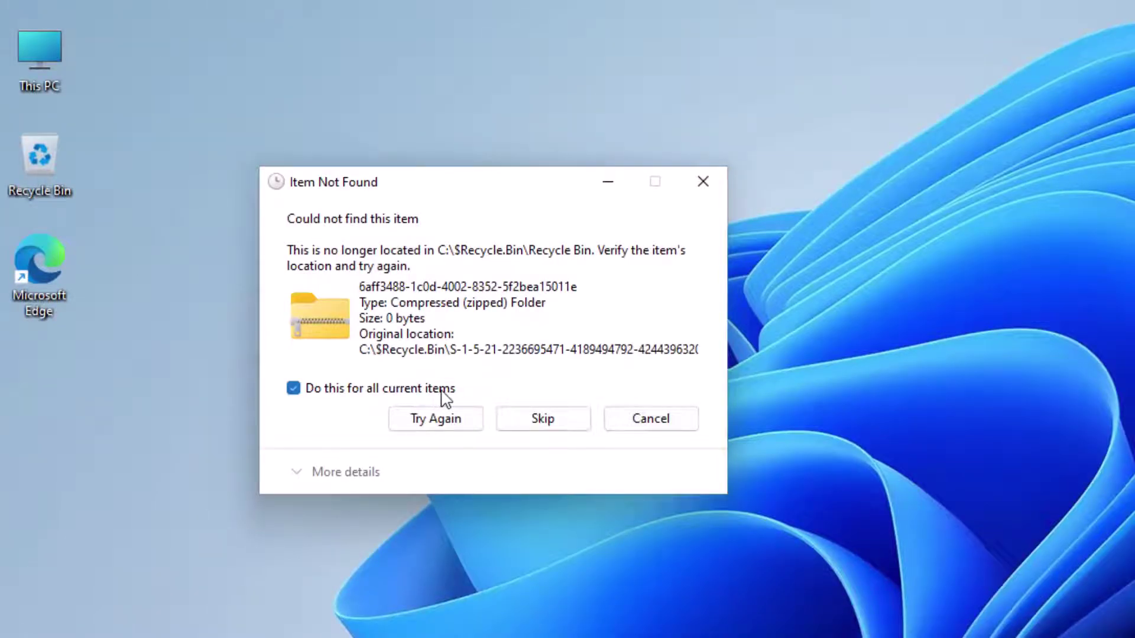
Retry deleting the missing items, applying the choice to all current items.
click(467, 415)
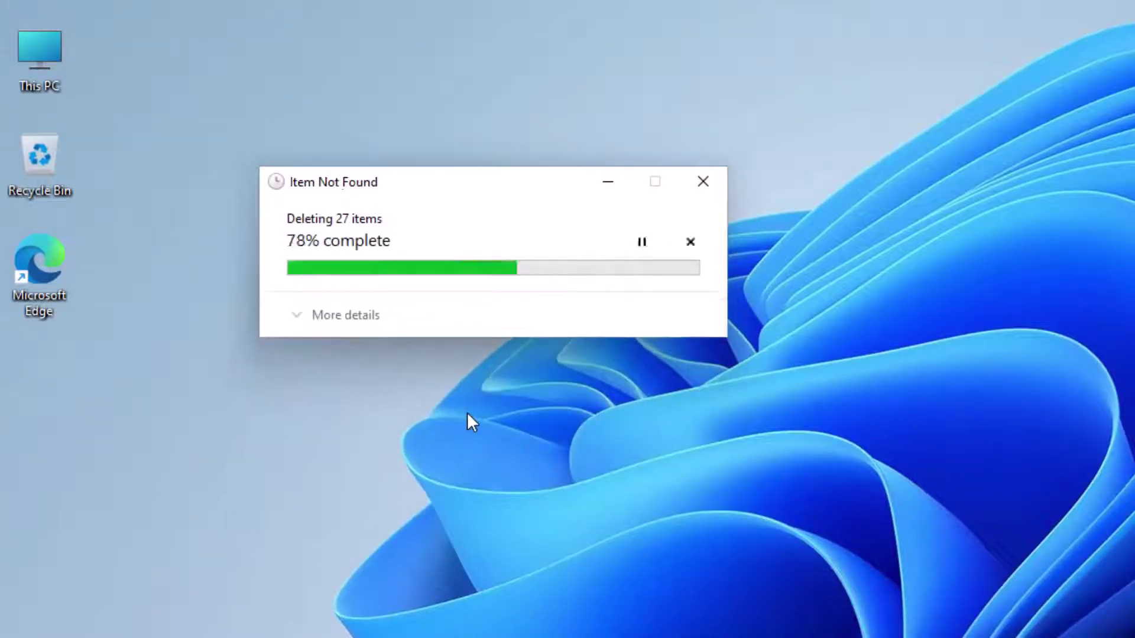
click(389, 393)
click(447, 426)
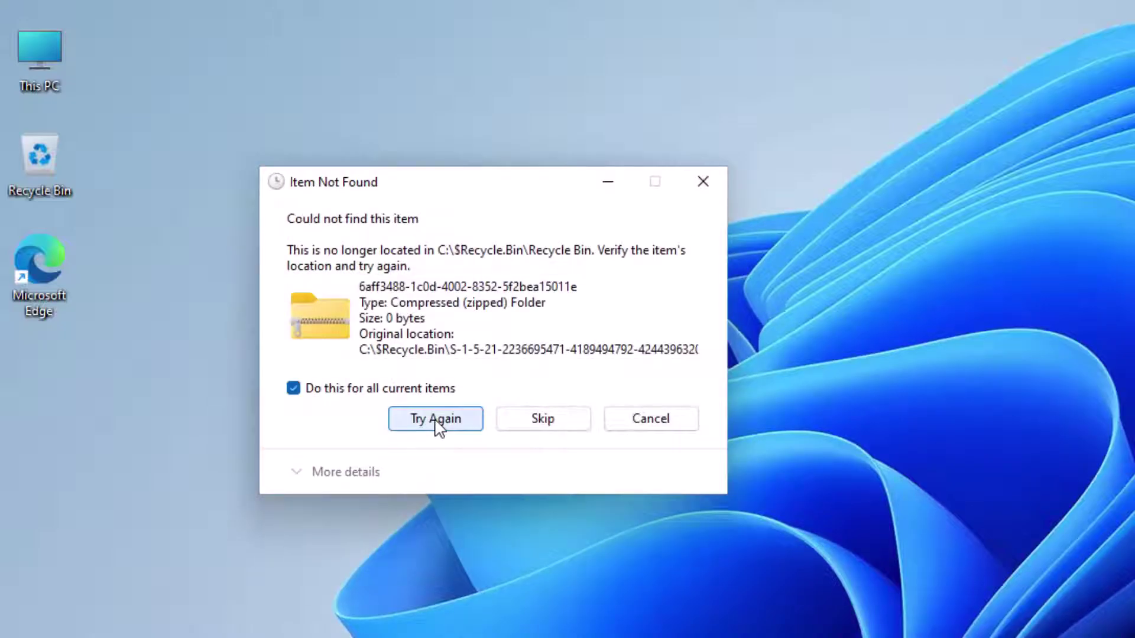
click(437, 426)
click(417, 390)
click(431, 416)
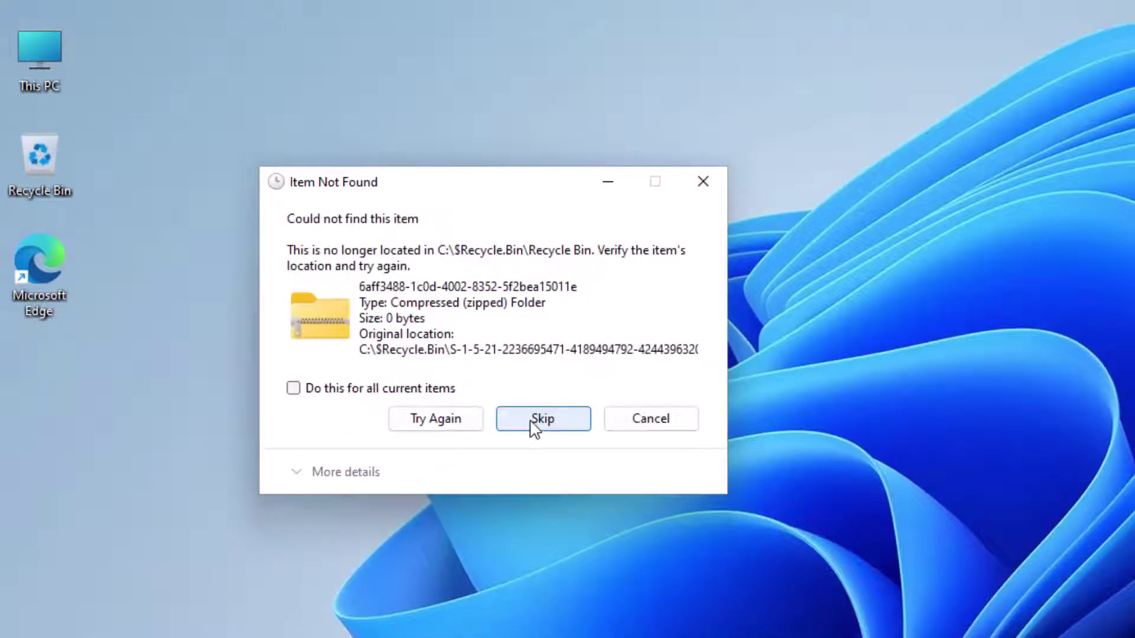
Skip the unfound item, cancel the error, and check the Recycle Bin shows 0 items.
click(538, 421)
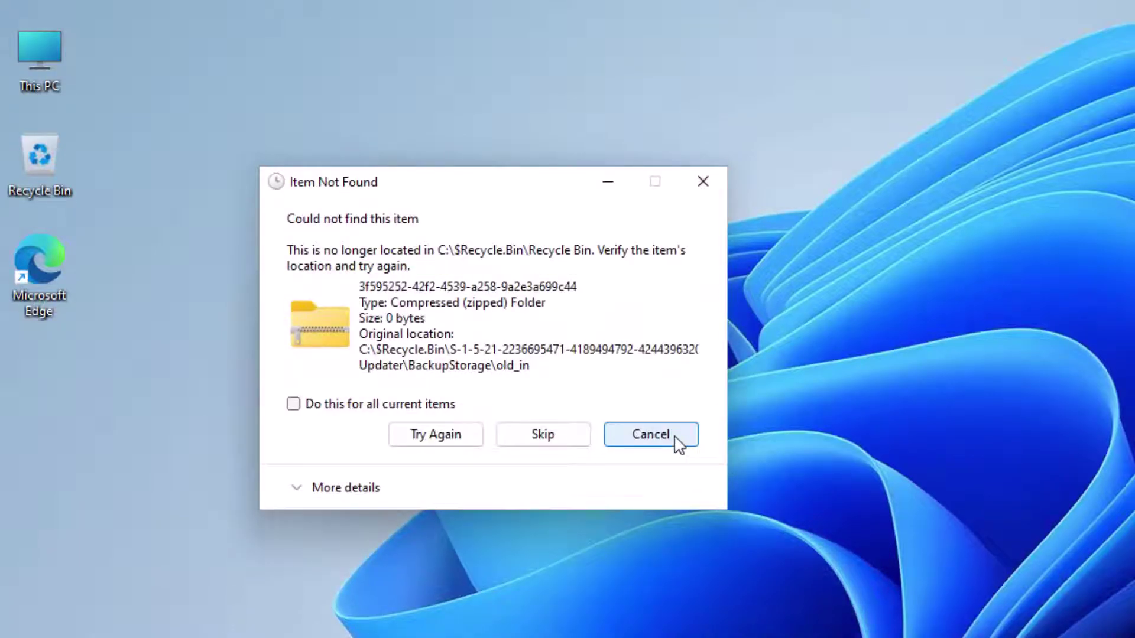
click(675, 438)
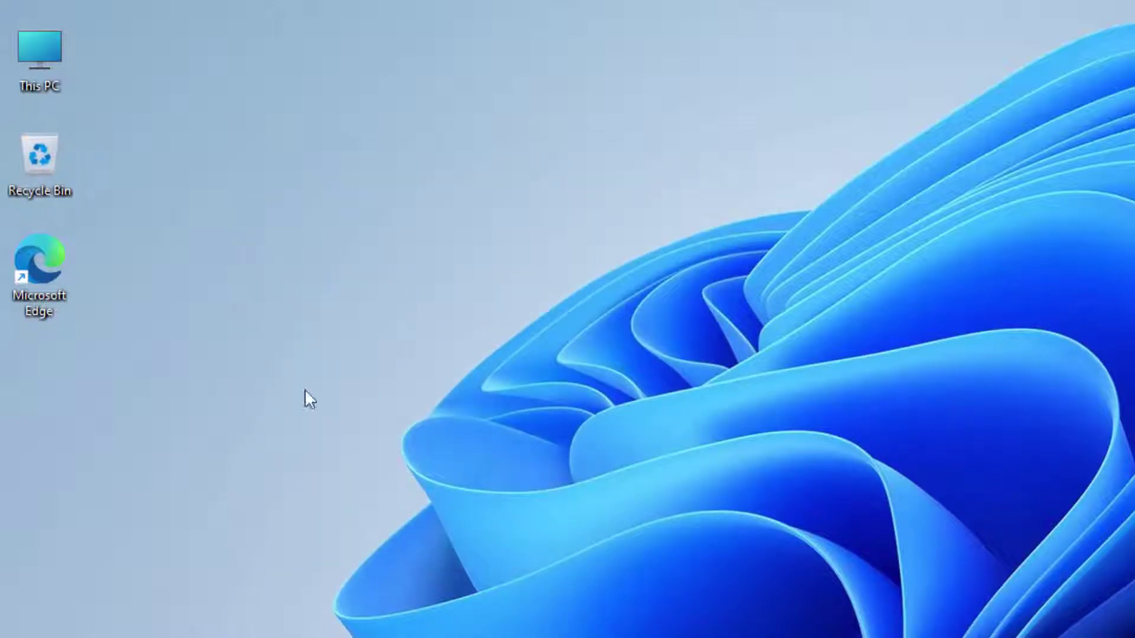
double_click(50, 158)
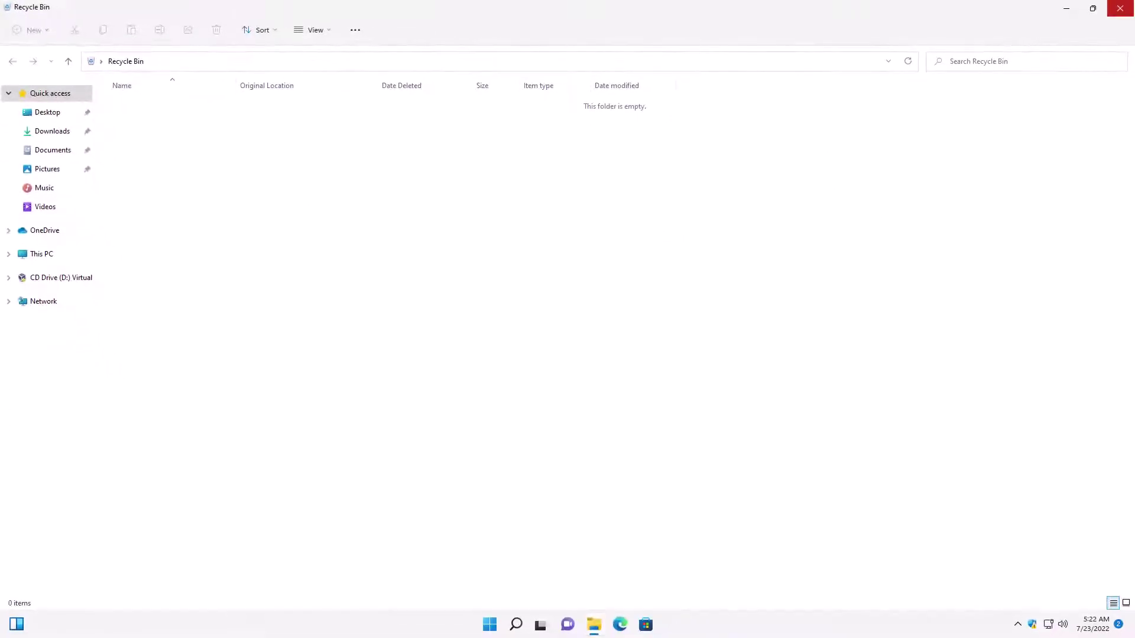
Close the empty Recycle Bin window to return to the desktop.
click(1121, 7)
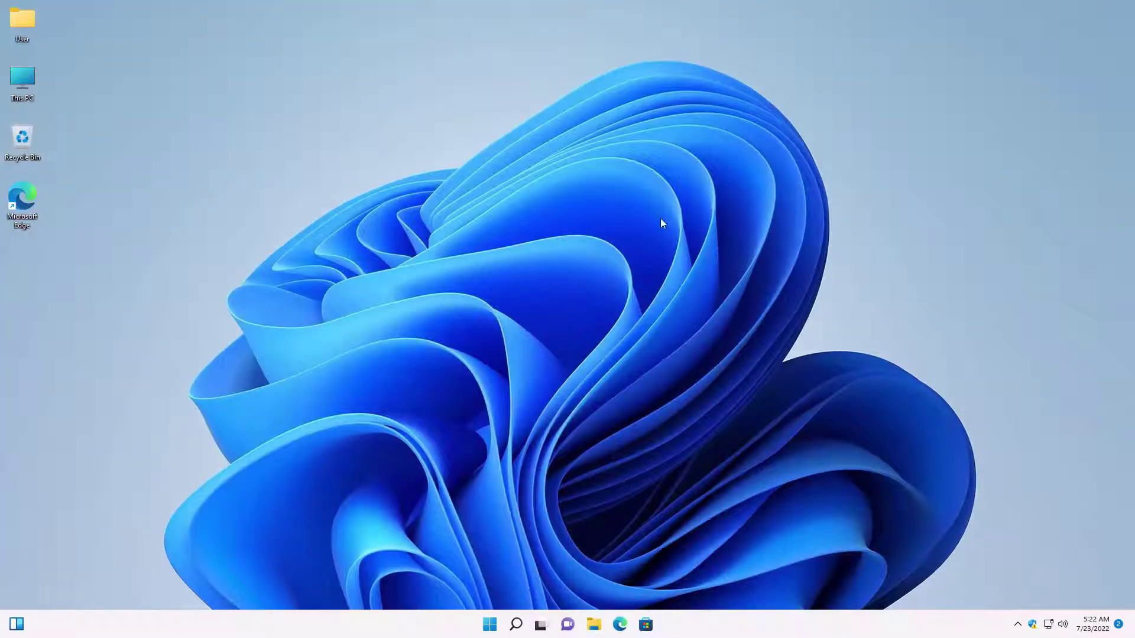